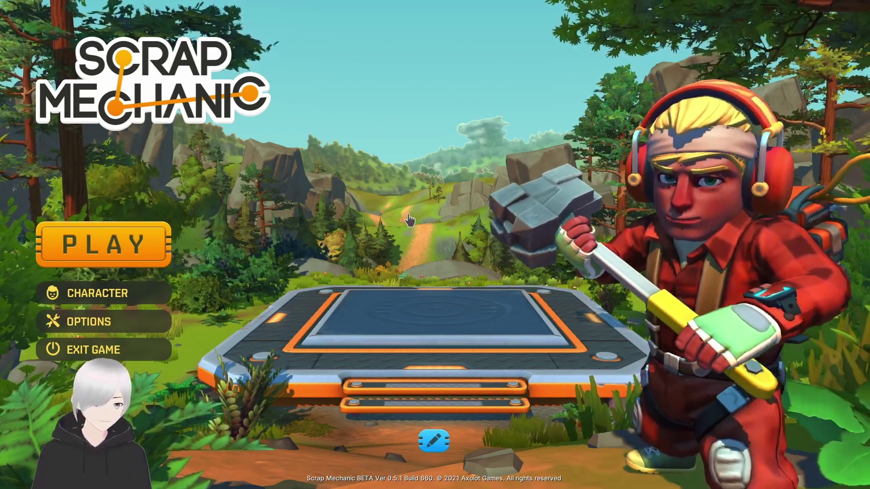
# Open the tile editor from the game's main menu and create a new Medium tile
pyautogui.click(103, 245)
pyautogui.click(690, 272)
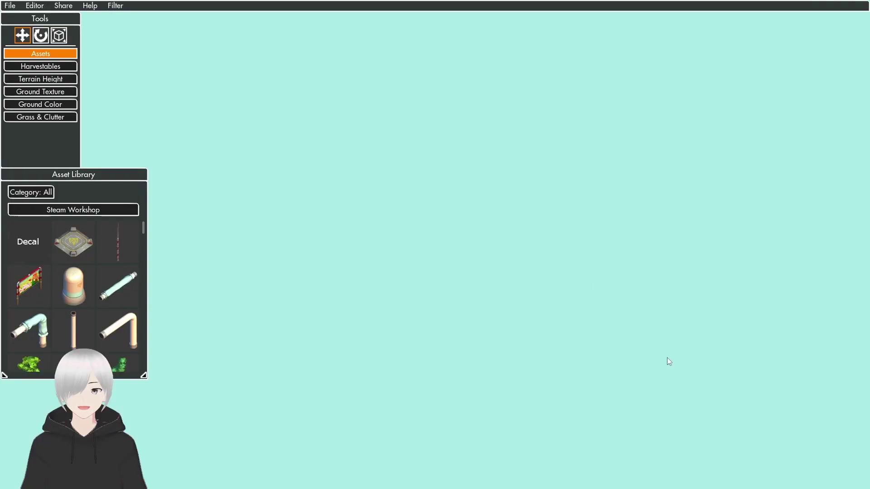
pyautogui.click(10, 5)
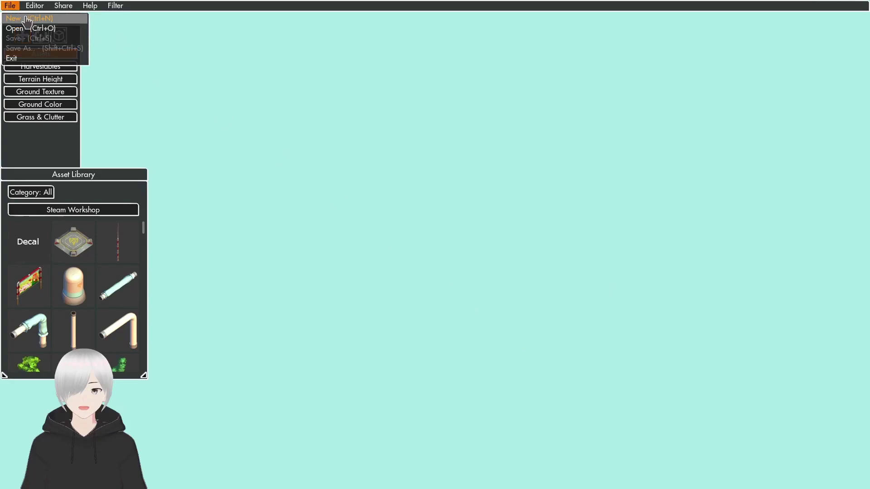
pyautogui.click(14, 16)
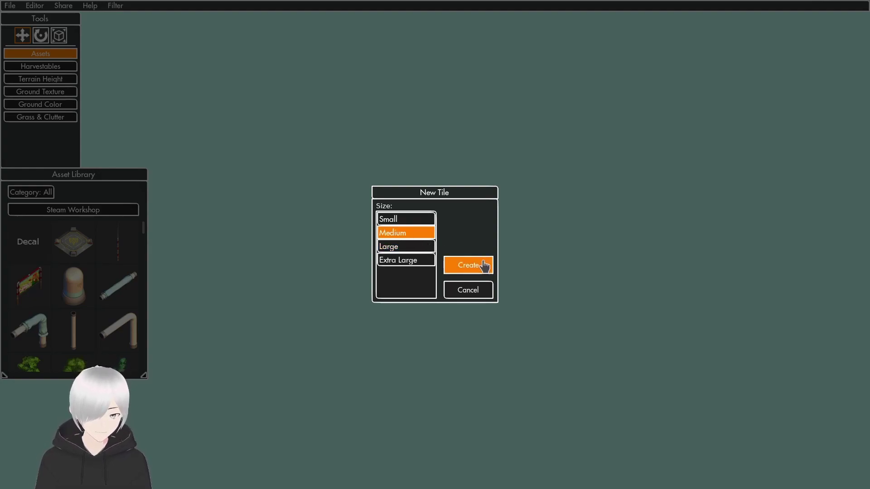
pyautogui.click(483, 265)
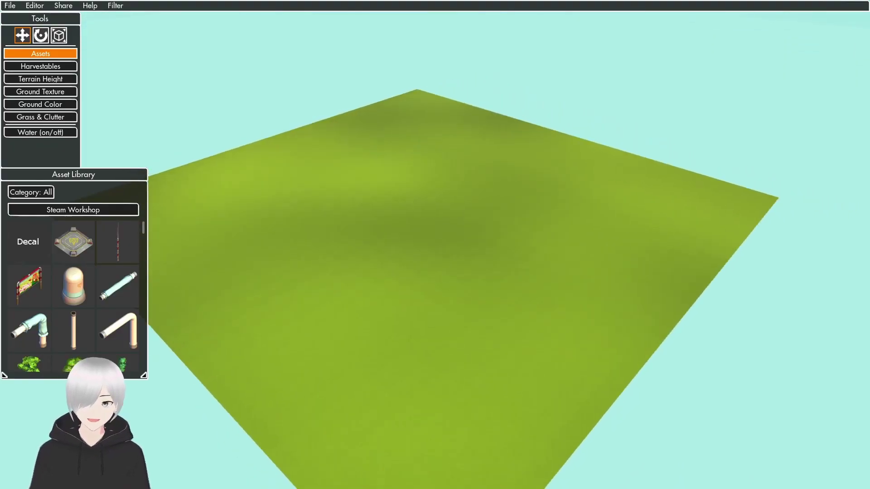
# Look around the empty tile by rotating the camera and moving it in different directions
pyautogui.moveTo(460, 208); pyautogui.dragTo(463, 207, button='right')
pyautogui.press('w')
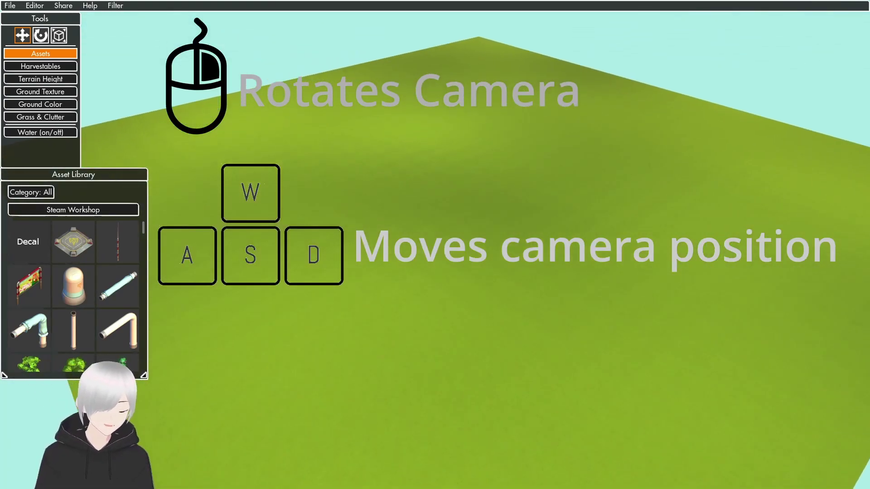
pyautogui.press('a')
pyautogui.press('w')
pyautogui.press('s')
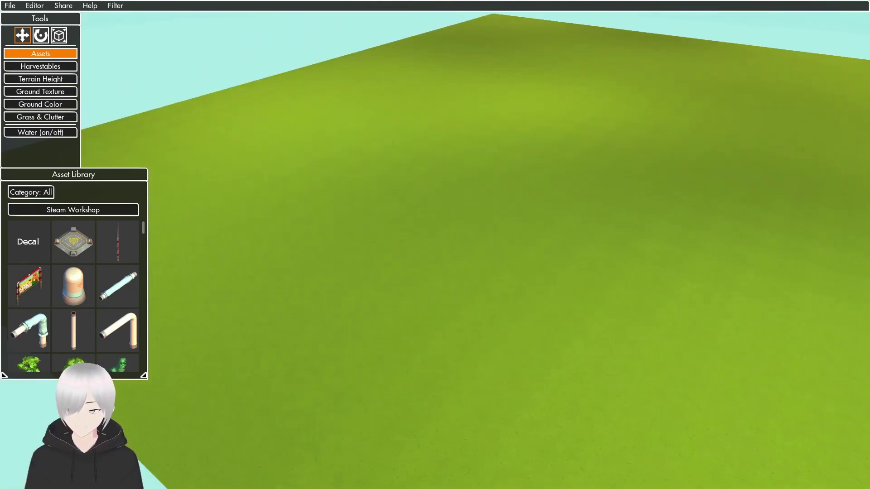
pyautogui.press('d')
pyautogui.press('w')
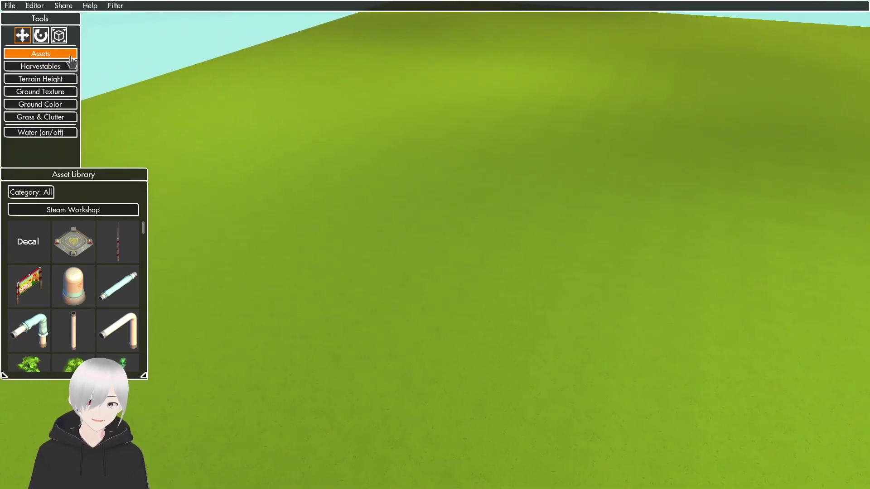
# Move the Asset Library clear of the tools, and place the spawn platform and the tall red-striped tower beside it
pyautogui.moveTo(61, 178); pyautogui.dragTo(63, 284)
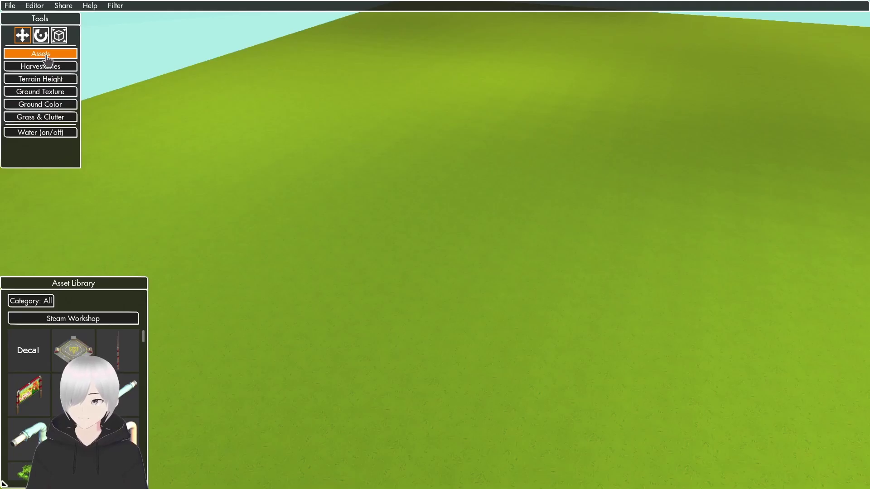
pyautogui.moveTo(222, 221); pyautogui.dragTo(219, 226, button='right')
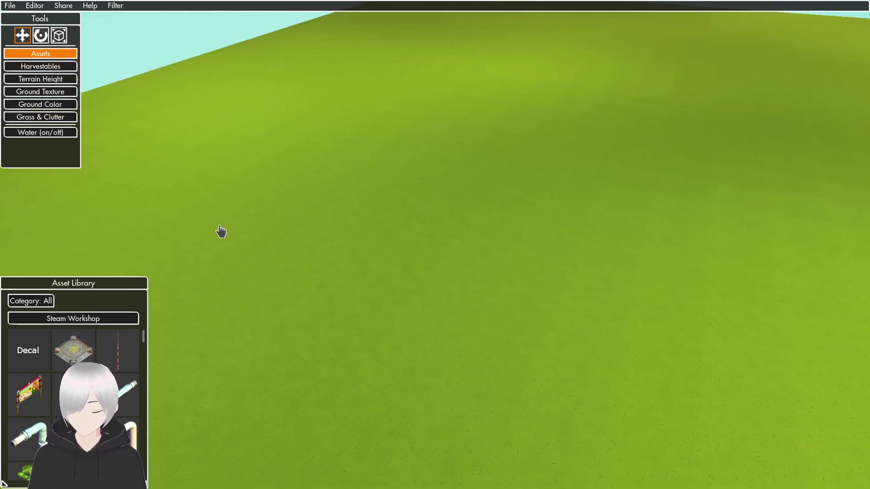
pyautogui.moveTo(82, 359); pyautogui.dragTo(249, 159)
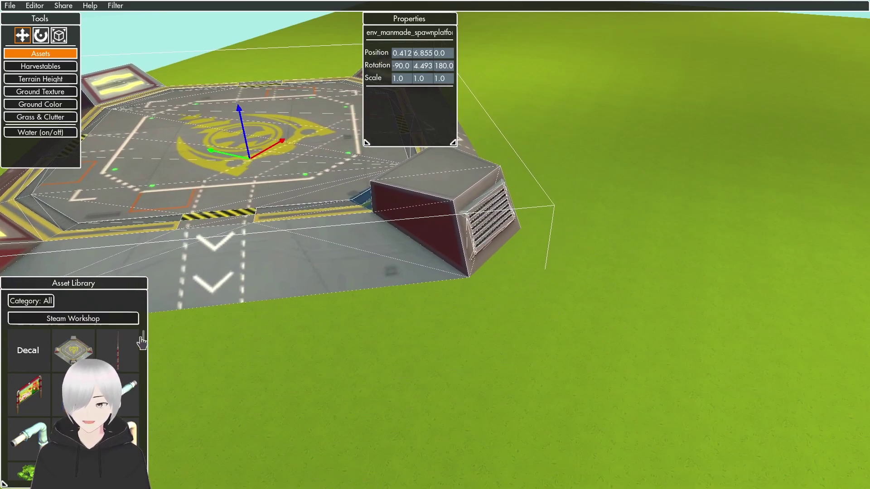
pyautogui.moveTo(131, 347); pyautogui.dragTo(496, 252)
pyautogui.moveTo(496, 252); pyautogui.dragTo(531, 287, button='right')
# Place a yellow-leaved tree and a medium stone harvestable on the open grass beside the tower
pyautogui.click(60, 67)
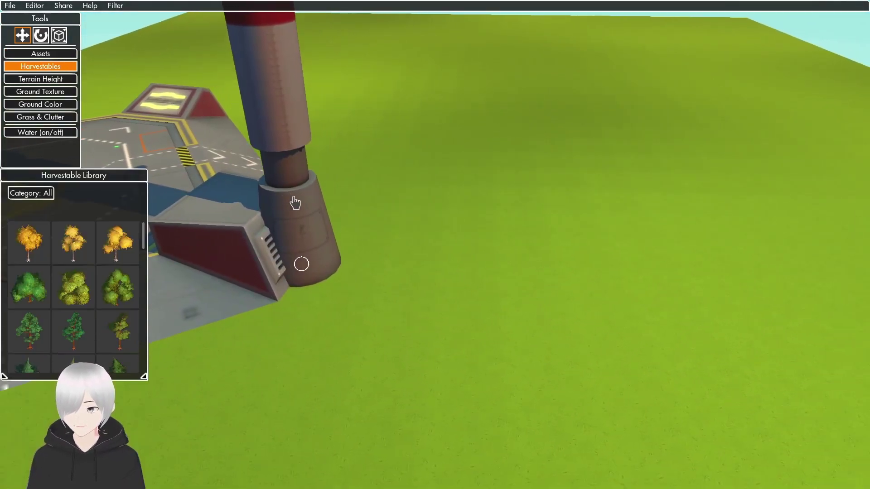
pyautogui.moveTo(295, 200); pyautogui.dragTo(363, 201, button='right')
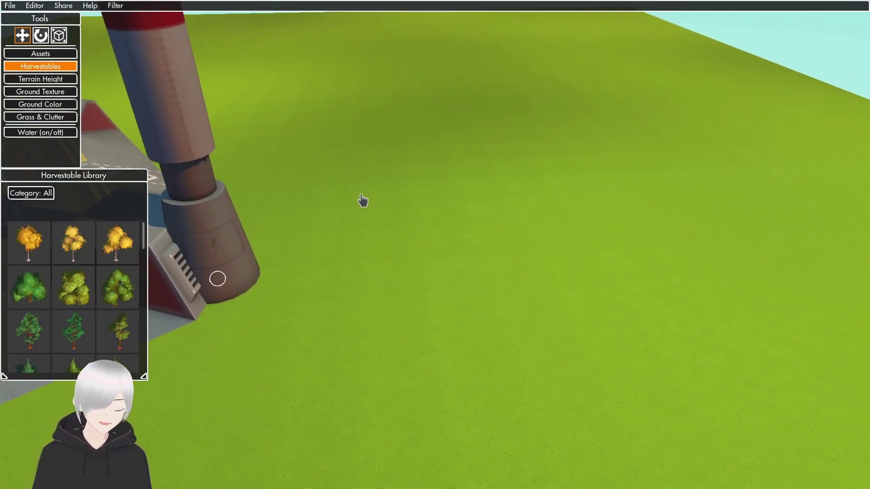
pyautogui.click(98, 260)
pyautogui.click(425, 262)
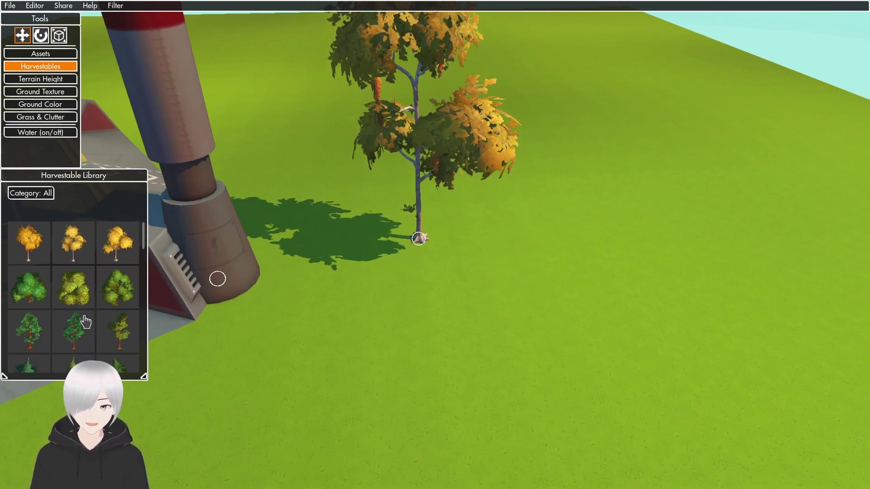
pyautogui.scroll(-5, 82, 320)
pyautogui.click(70, 272)
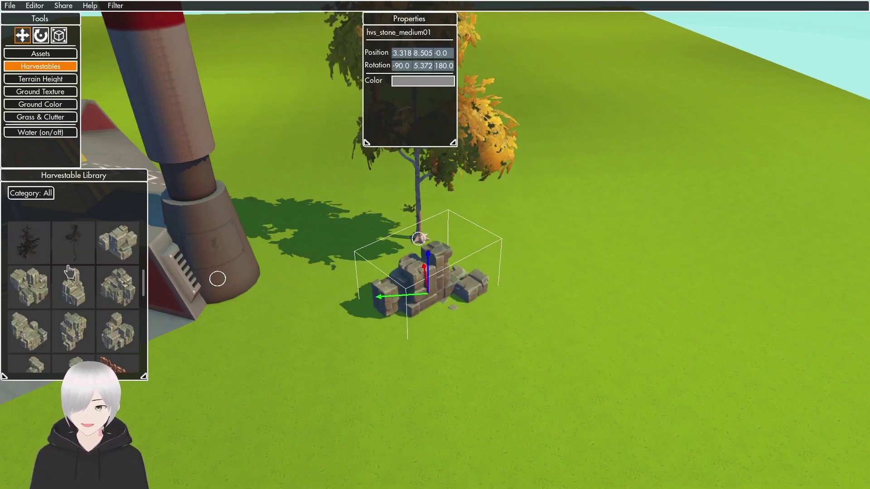
# Place a burnt forest spike tree, a wooden fence and a hideout sign harvestable near the stone
pyautogui.scroll(2, 72, 274)
pyautogui.click(69, 255)
pyautogui.click(341, 233)
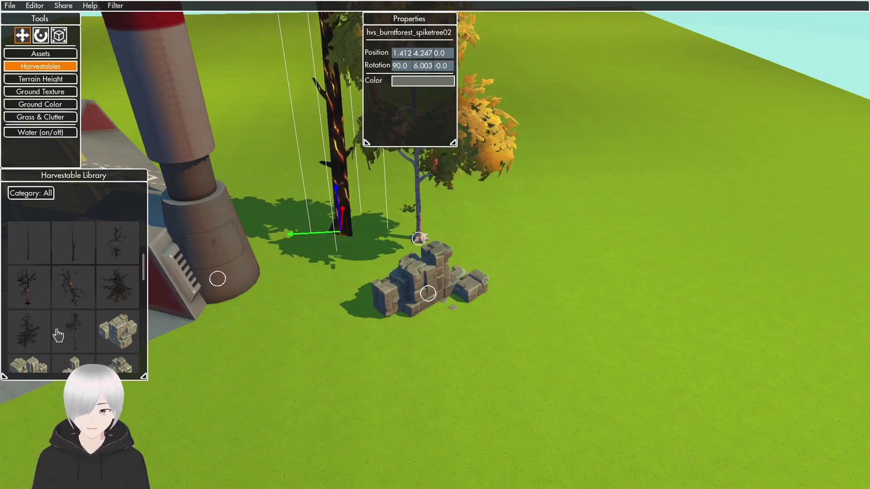
pyautogui.scroll(-5, 56, 319)
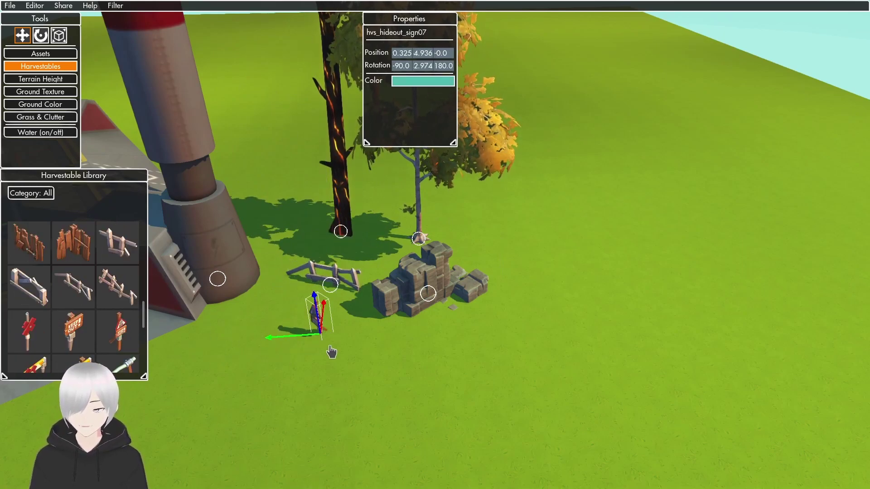
pyautogui.click(320, 334)
# Switch to terrain height editing and move the Terrain Brush and Brush windows slightly lower
pyautogui.click(47, 82)
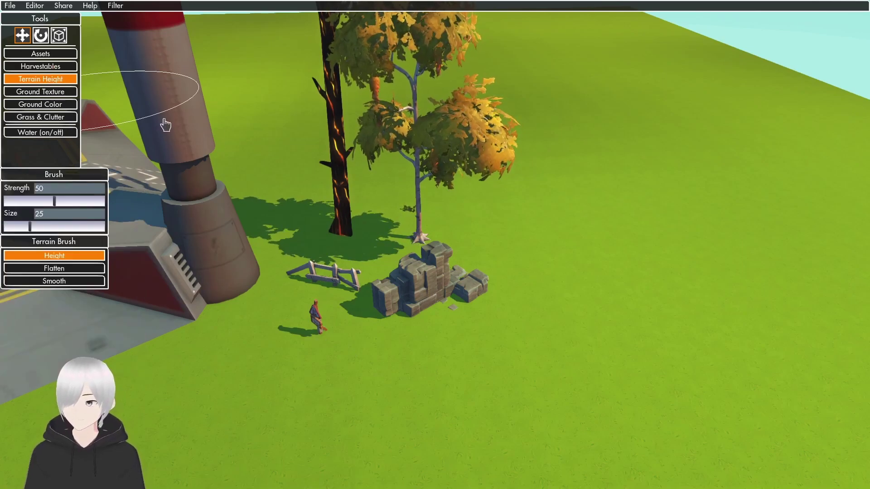
pyautogui.moveTo(453, 177); pyautogui.dragTo(617, 204, button='right')
pyautogui.moveTo(491, 222); pyautogui.dragTo(493, 208, button='right')
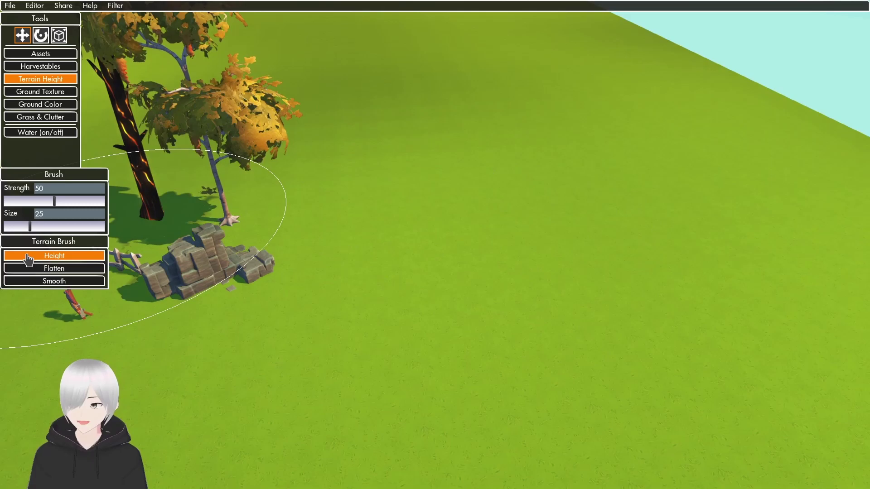
pyautogui.moveTo(31, 240); pyautogui.dragTo(32, 254)
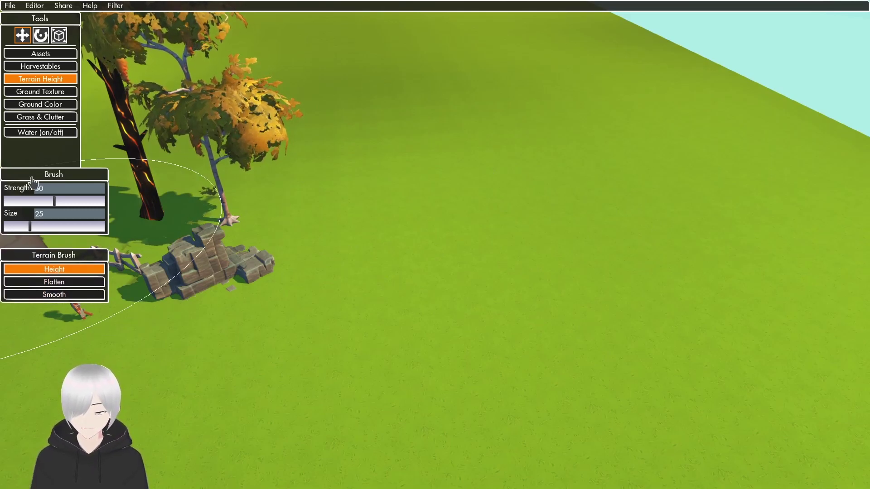
pyautogui.moveTo(30, 172); pyautogui.dragTo(30, 180)
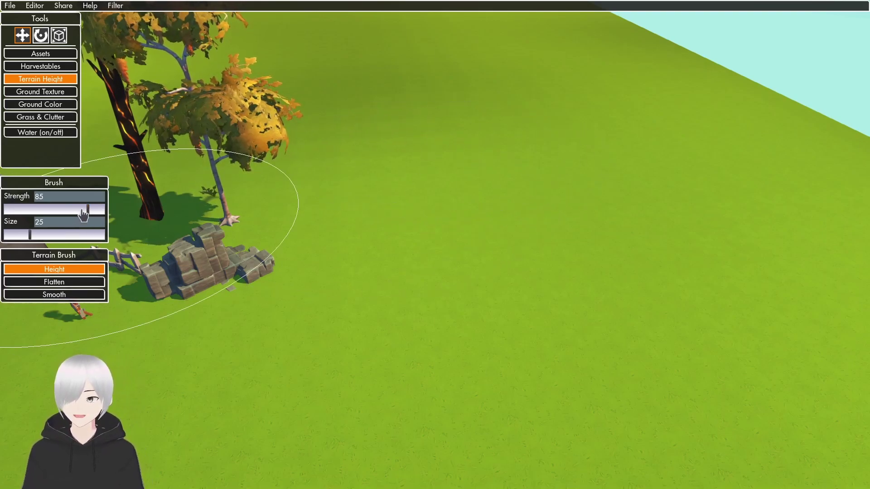
# Adjust the brush strength to 55 and sculpt a tall hill with a deep pit beside it using the Height brush
pyautogui.moveTo(90, 209); pyautogui.dragTo(104, 208)
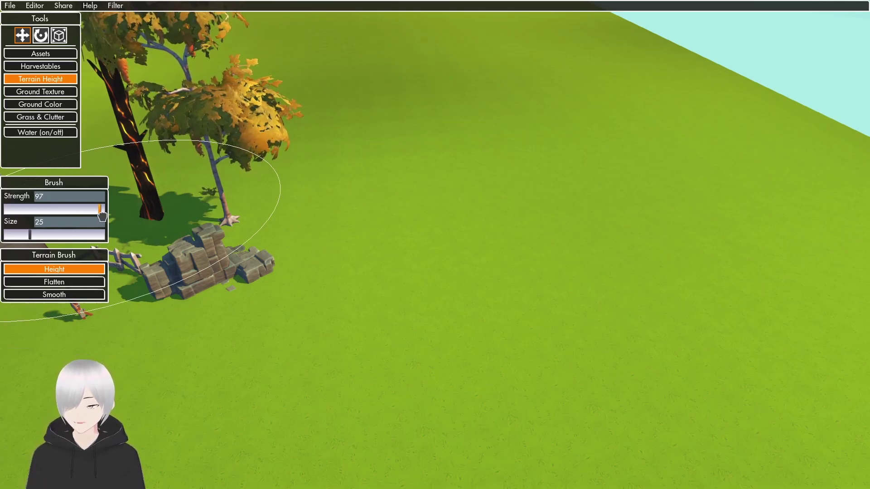
pyautogui.click(480, 173)
pyautogui.moveTo(480, 173); pyautogui.dragTo(493, 154)
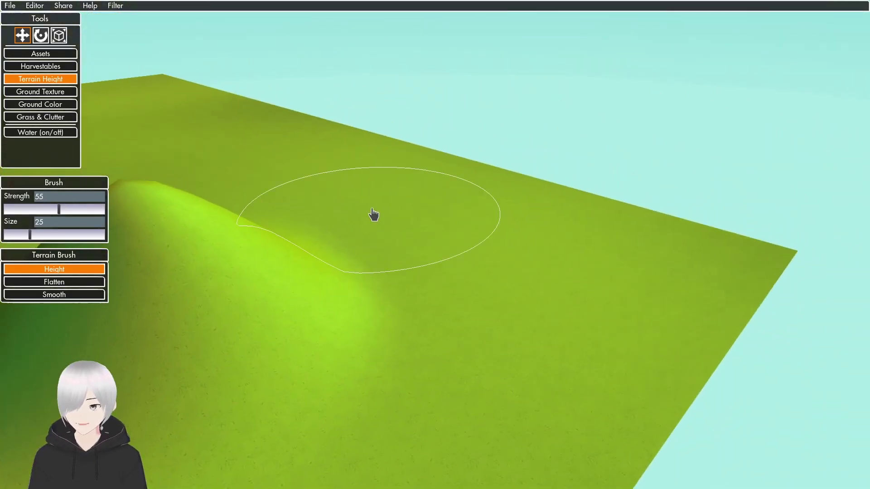
pyautogui.moveTo(374, 214)
pyautogui.mouseDown()
pyautogui.moveTo(378, 227)
pyautogui.moveTo(376, 213)
pyautogui.mouseUp()
pyautogui.moveTo(376, 213)
pyautogui.mouseDown(button='right')
pyautogui.moveTo(369, 220)
pyautogui.moveTo(356, 209)
pyautogui.moveTo(377, 217)
pyautogui.mouseUp(button='right')
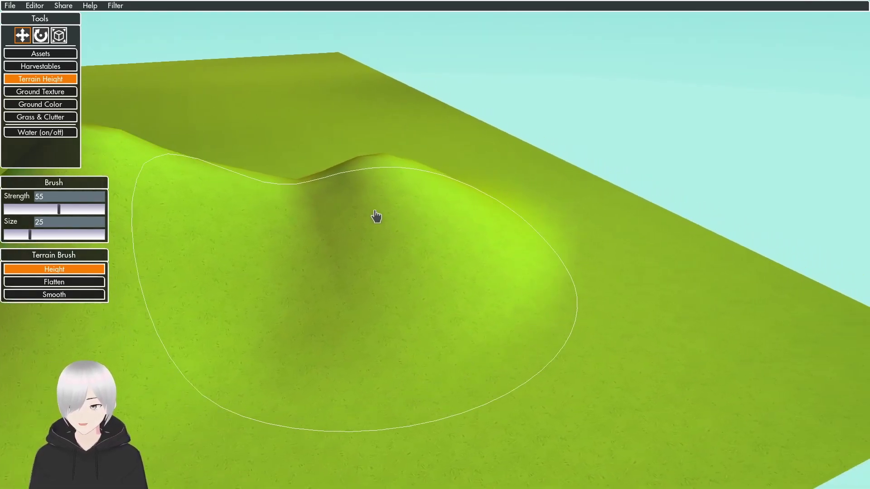
pyautogui.moveTo(519, 226)
pyautogui.mouseDown()
pyautogui.moveTo(444, 225)
pyautogui.moveTo(458, 215)
pyautogui.moveTo(415, 207)
pyautogui.moveTo(243, 235)
pyautogui.moveTo(476, 305)
pyautogui.moveTo(448, 352)
pyautogui.moveTo(389, 380)
pyautogui.moveTo(469, 317)
pyautogui.moveTo(383, 298)
pyautogui.moveTo(344, 326)
pyautogui.mouseUp()
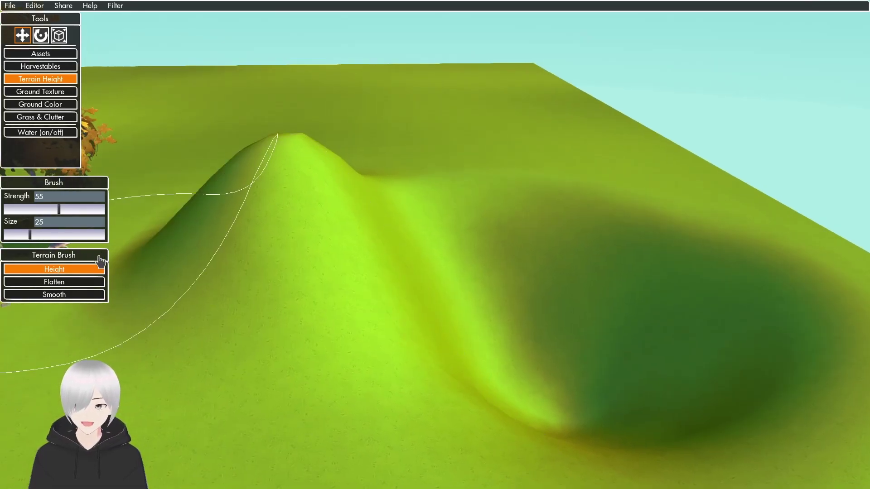
# Fill in the pit next to the hill with the Flatten brush
pyautogui.click(70, 280)
pyautogui.moveTo(408, 254); pyautogui.dragTo(545, 231, button='right')
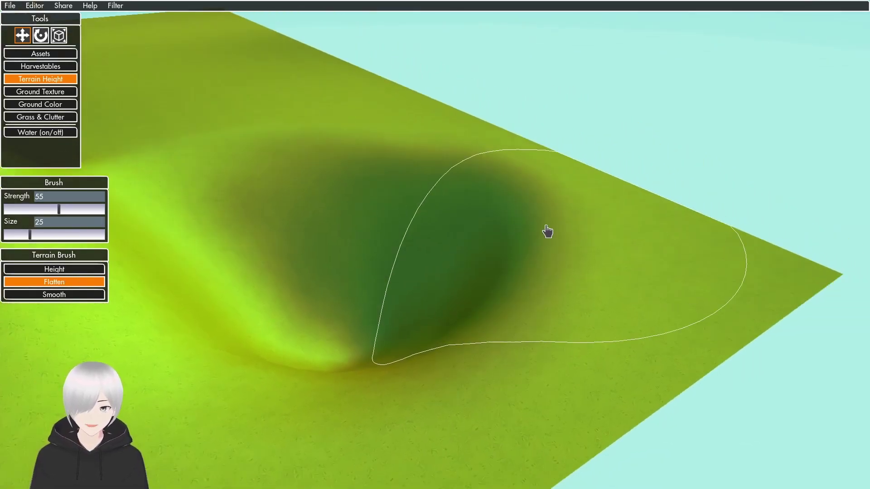
pyautogui.moveTo(579, 248)
pyautogui.mouseDown()
pyautogui.moveTo(456, 241)
pyautogui.moveTo(108, 254)
pyautogui.mouseUp()
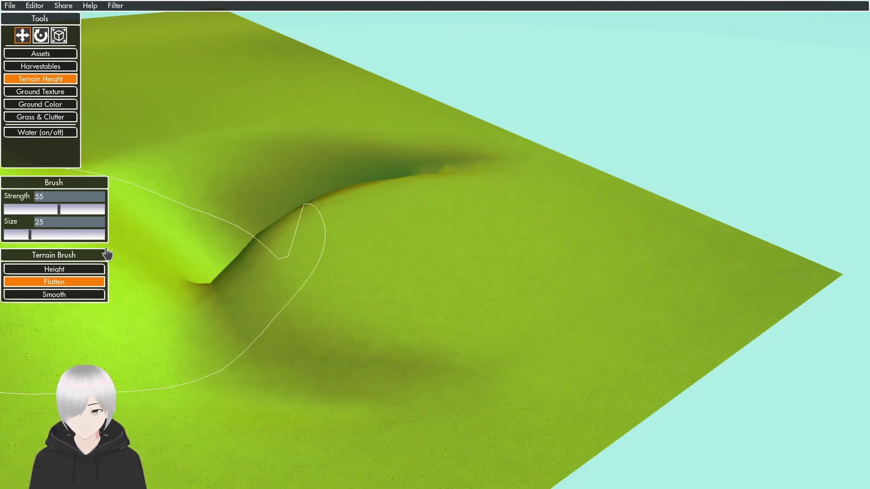
# Soften the sharp ridge left beside the hill with the Smooth brush
pyautogui.moveTo(236, 241)
pyautogui.mouseDown()
pyautogui.moveTo(240, 230)
pyautogui.moveTo(303, 200)
pyautogui.moveTo(416, 172)
pyautogui.mouseUp()
pyautogui.moveTo(415, 172); pyautogui.dragTo(317, 172, button='right')
pyautogui.moveTo(416, 173)
pyautogui.mouseDown()
pyautogui.moveTo(332, 113)
pyautogui.moveTo(332, 231)
pyautogui.moveTo(435, 292)
pyautogui.moveTo(567, 254)
pyautogui.mouseUp()
pyautogui.moveTo(566, 253); pyautogui.dragTo(385, 152, button='right')
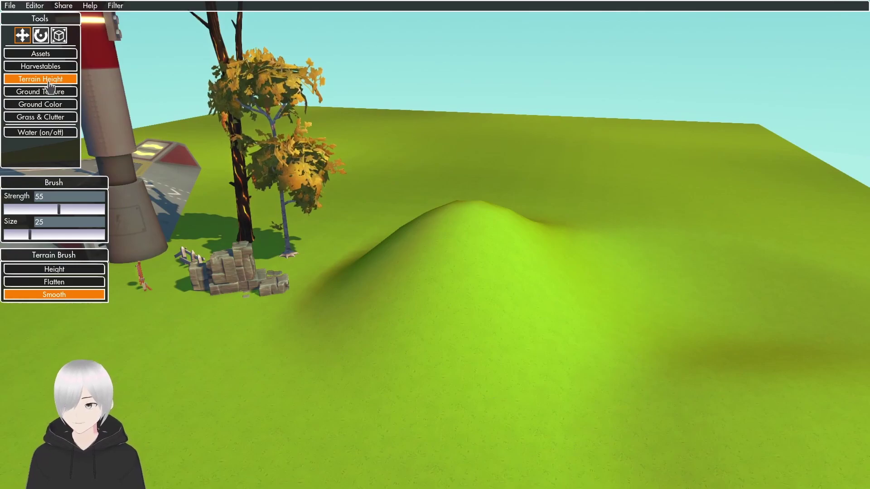
# Paint a patch of grey rock ground material beside the hill, with the Ground Material window moved below the Brush window
pyautogui.click(62, 95)
pyautogui.moveTo(204, 181); pyautogui.dragTo(444, 254, button='right')
pyautogui.scroll(-1, 106, 269)
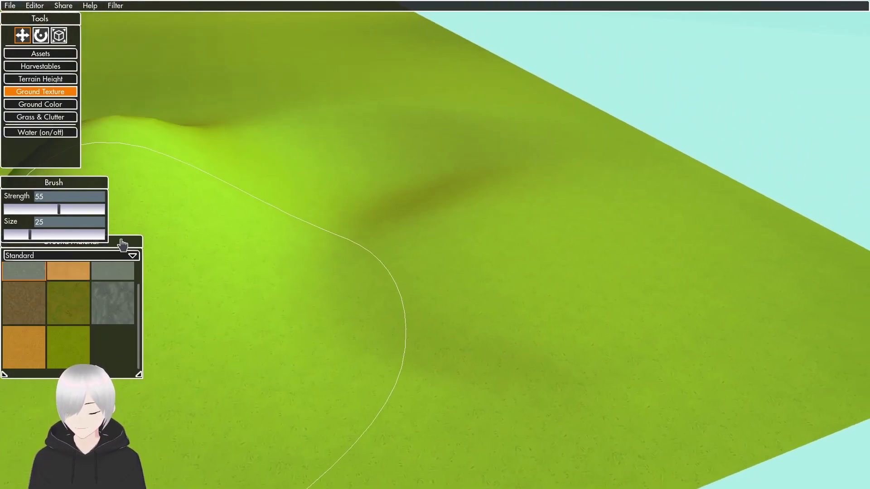
pyautogui.moveTo(121, 240); pyautogui.dragTo(128, 264)
pyautogui.moveTo(445, 310); pyautogui.dragTo(543, 241)
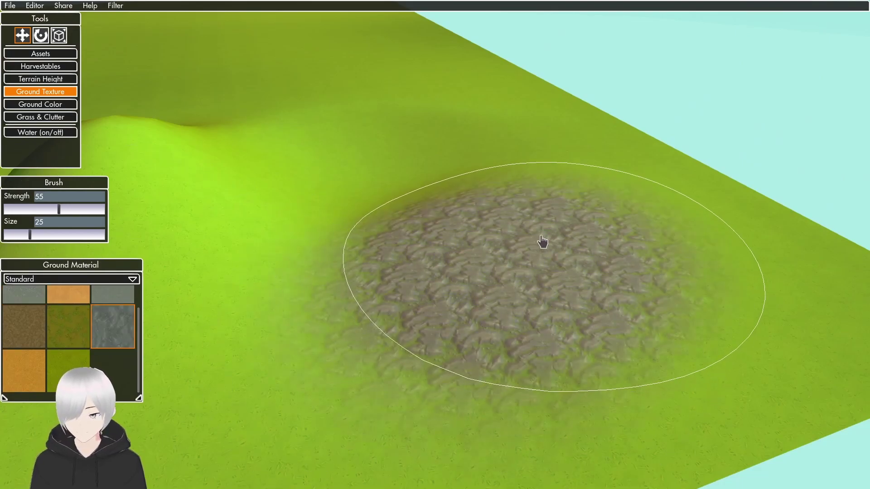
# Try painting yellow-green grass on the hill and brown dirt behind the rock patch, and erase both materials
pyautogui.moveTo(176, 338); pyautogui.dragTo(192, 295)
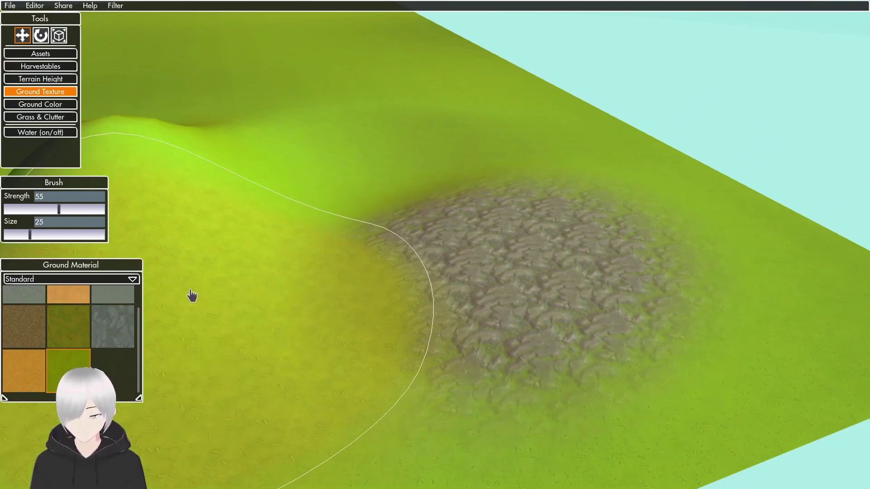
pyautogui.click(31, 329)
pyautogui.moveTo(338, 150)
pyautogui.mouseDown()
pyautogui.moveTo(406, 144)
pyautogui.moveTo(499, 159)
pyautogui.mouseUp()
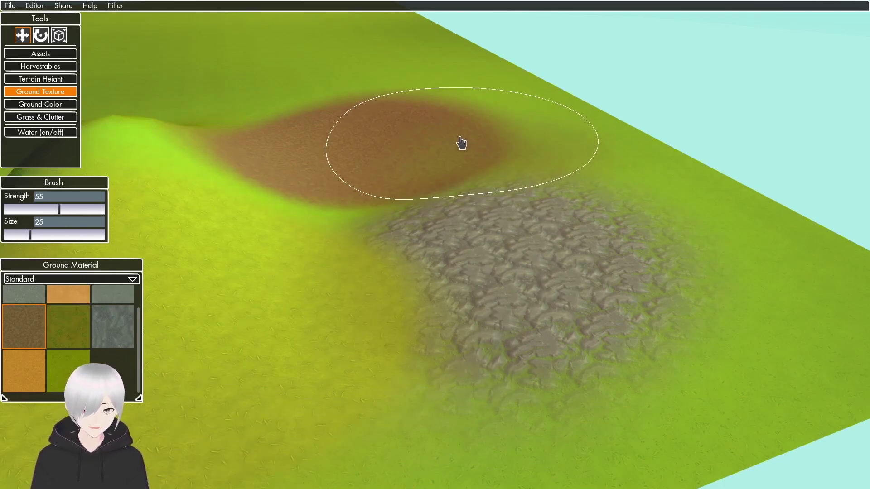
pyautogui.moveTo(459, 138)
pyautogui.keyDown('shift'); pyautogui.mouseDown()
pyautogui.moveTo(382, 198)
pyautogui.moveTo(278, 181)
pyautogui.moveTo(406, 156)
pyautogui.mouseUp(); pyautogui.keyUp('shift')
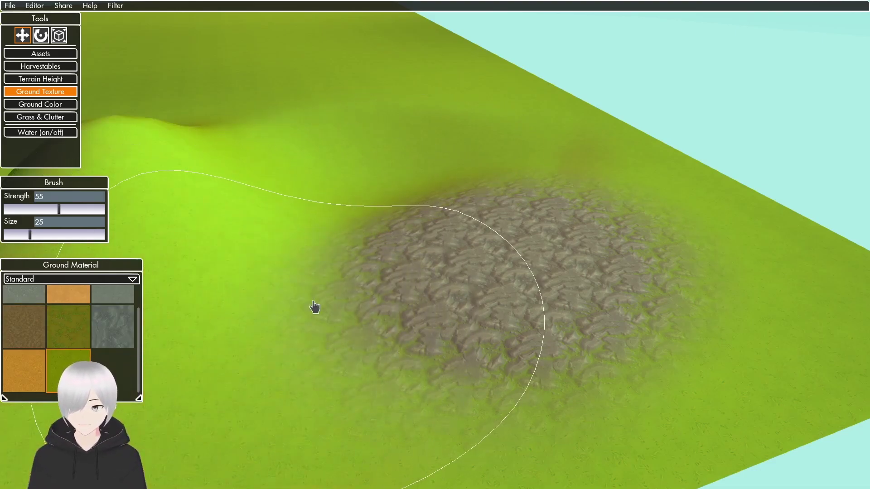
# Paint a dark ground color patch on the grass behind the rock area
pyautogui.moveTo(214, 311); pyautogui.dragTo(333, 276, button='right')
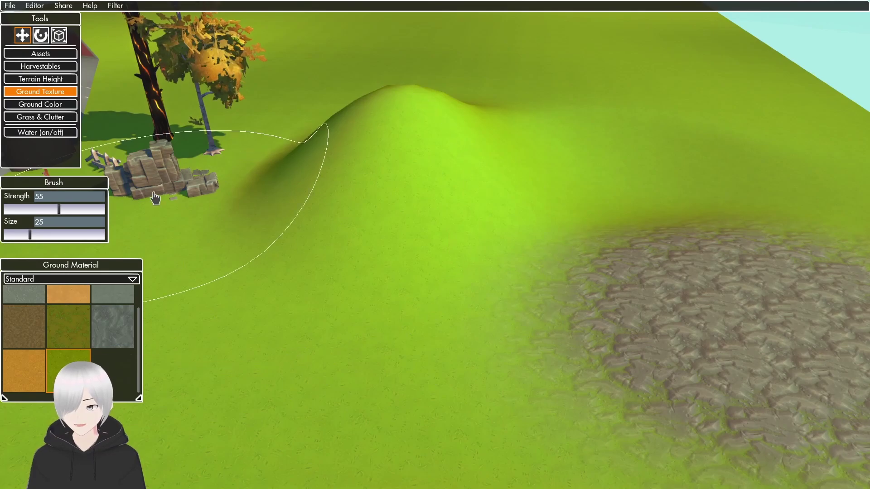
pyautogui.click(42, 105)
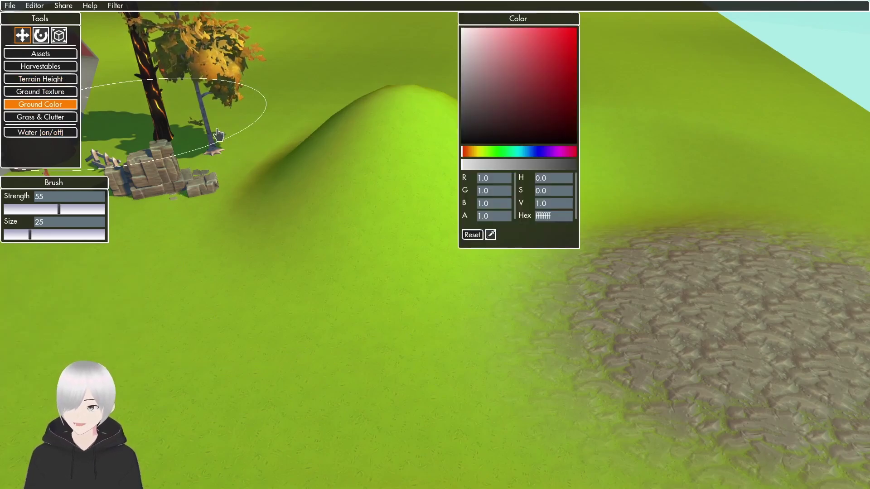
pyautogui.moveTo(392, 167); pyautogui.dragTo(507, 170, button='right')
pyautogui.click(515, 81)
pyautogui.moveTo(394, 102); pyautogui.dragTo(358, 116)
# Paint blue ground color (hex 1f27f9) over the dark patch and the grey rock area, and lower the color's alpha to 0.16
pyautogui.click(538, 151)
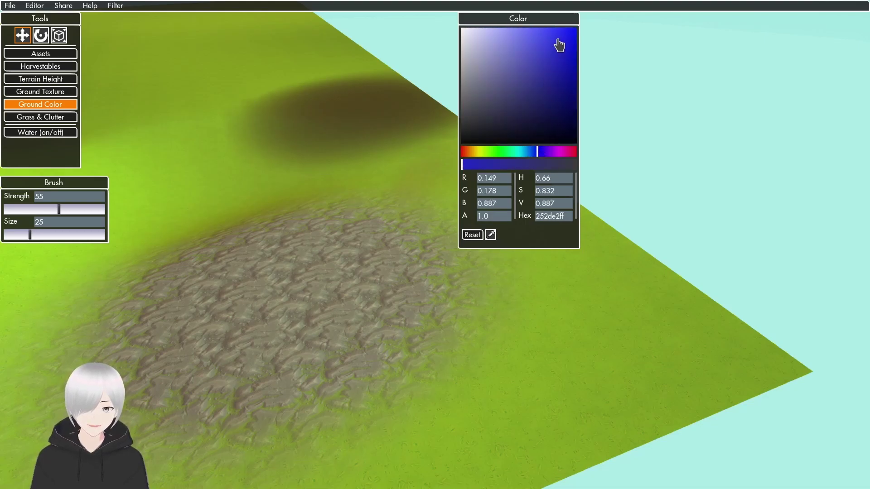
pyautogui.moveTo(257, 126)
pyautogui.mouseDown()
pyautogui.moveTo(351, 114)
pyautogui.moveTo(359, 130)
pyautogui.moveTo(435, 164)
pyautogui.mouseUp()
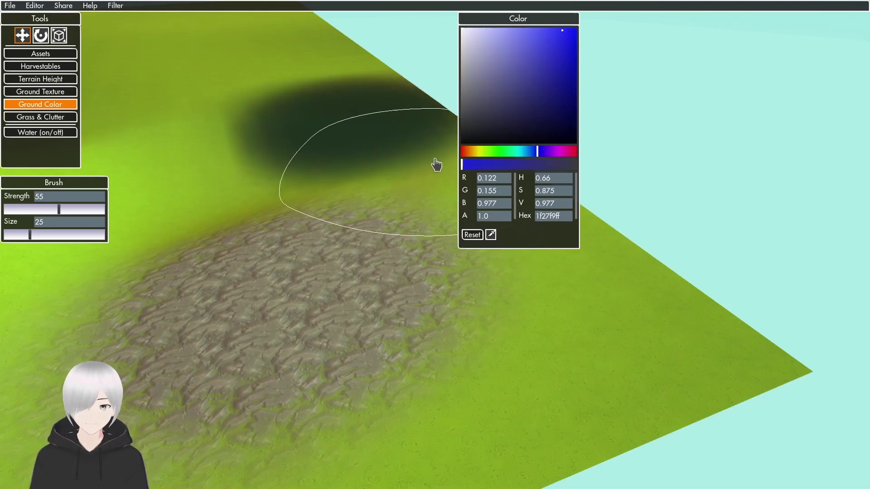
pyautogui.moveTo(345, 123)
pyautogui.mouseDown()
pyautogui.moveTo(391, 188)
pyautogui.moveTo(410, 297)
pyautogui.moveTo(221, 272)
pyautogui.moveTo(281, 196)
pyautogui.moveTo(297, 157)
pyautogui.mouseUp()
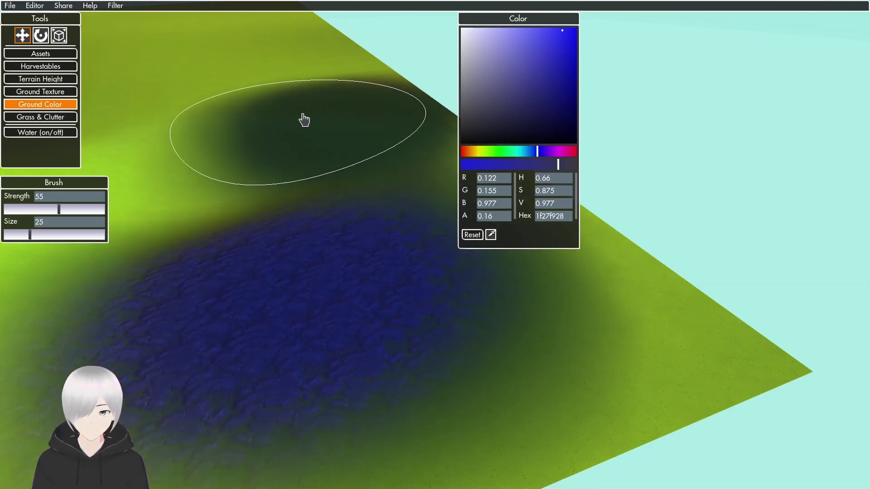
# Open the grass and clutter library, enlarge it and place it below the Brush window, and enable withered grass, wheat, rock and red flower clutter
pyautogui.moveTo(303, 119); pyautogui.dragTo(218, 138, button='right')
pyautogui.click(40, 54)
pyautogui.click(40, 117)
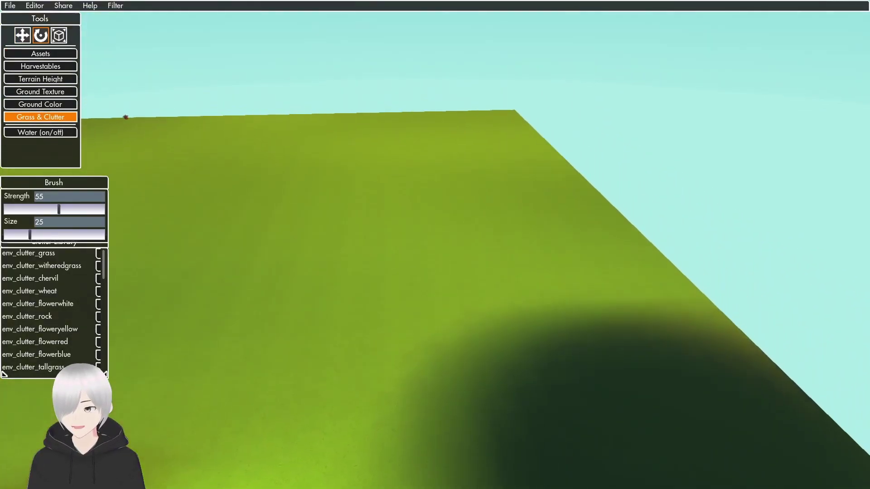
pyautogui.click(41, 54)
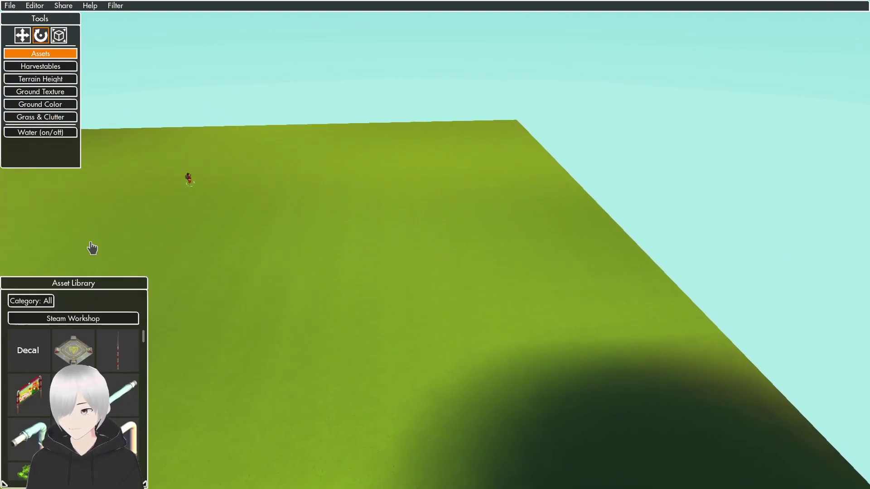
pyautogui.click(51, 119)
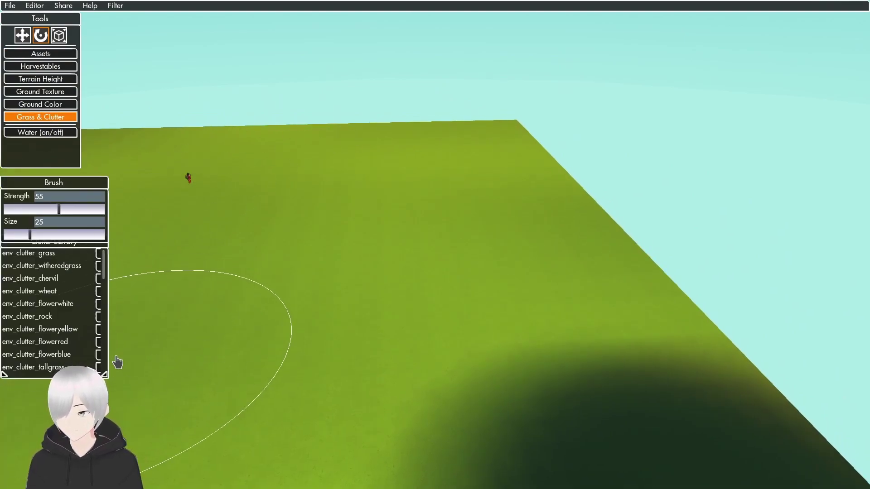
pyautogui.moveTo(109, 374); pyautogui.dragTo(163, 403)
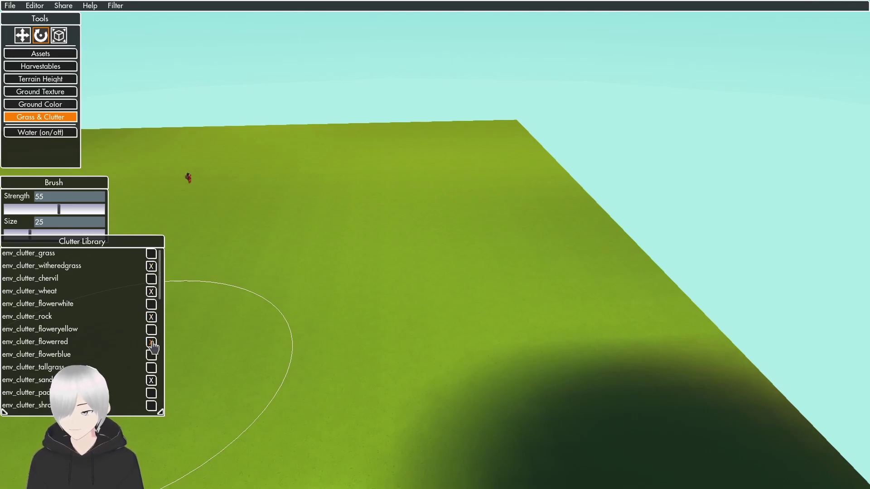
pyautogui.moveTo(435, 245); pyautogui.dragTo(435, 290, button='right')
pyautogui.moveTo(104, 245); pyautogui.dragTo(109, 301)
# Paint a dense field of the selected clutter over the open grass, reaching to the tile's far corner, with strength 55 and size 25
pyautogui.click(273, 249)
pyautogui.moveTo(276, 255)
pyautogui.mouseDown()
pyautogui.moveTo(466, 220)
pyautogui.moveTo(438, 53)
pyautogui.mouseUp()
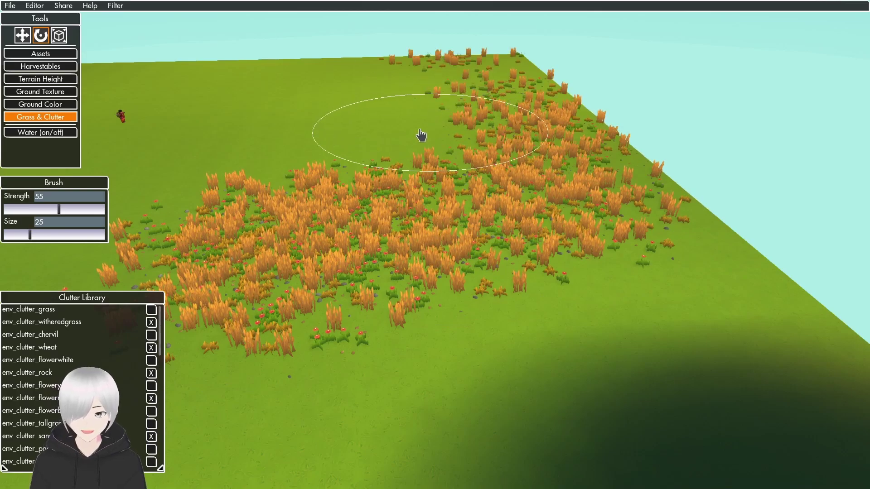
pyautogui.moveTo(421, 134)
pyautogui.mouseDown()
pyautogui.moveTo(409, 103)
pyautogui.moveTo(385, 120)
pyautogui.mouseUp()
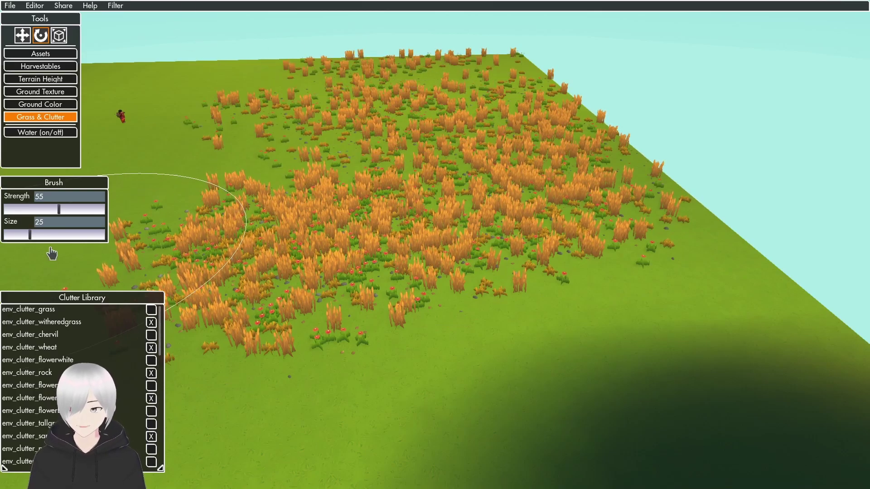
# Lower the brush strength to 4, raise the size to 96, and scatter sparse clutter over the dark patch and surrounding grass
pyautogui.moveTo(301, 246)
pyautogui.mouseDown(button='right')
pyautogui.moveTo(385, 299)
pyautogui.moveTo(390, 318)
pyautogui.mouseUp(button='right')
pyautogui.moveTo(390, 317)
pyautogui.mouseDown()
pyautogui.moveTo(394, 334)
pyautogui.moveTo(658, 396)
pyautogui.mouseUp()
pyautogui.moveTo(659, 396); pyautogui.dragTo(520, 325, button='right')
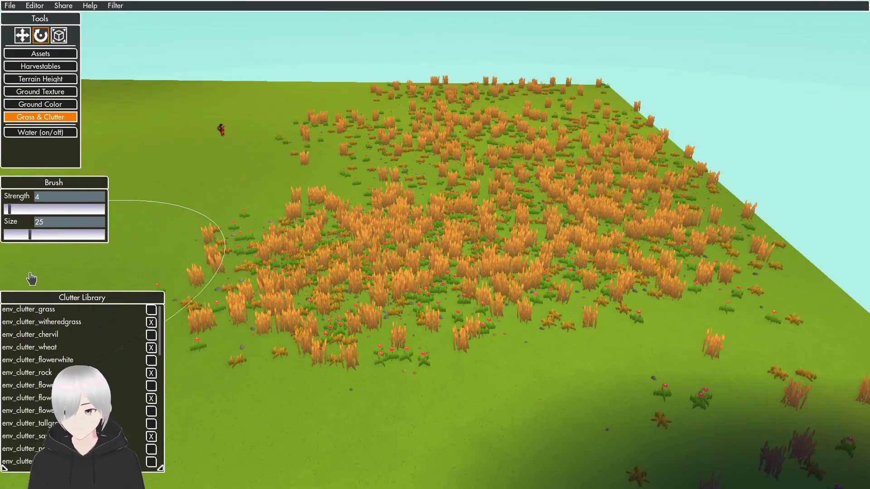
pyautogui.moveTo(202, 251); pyautogui.dragTo(99, 236, button='right')
pyautogui.moveTo(99, 234)
pyautogui.mouseDown()
pyautogui.moveTo(313, 176)
pyautogui.moveTo(134, 83)
pyautogui.mouseUp()
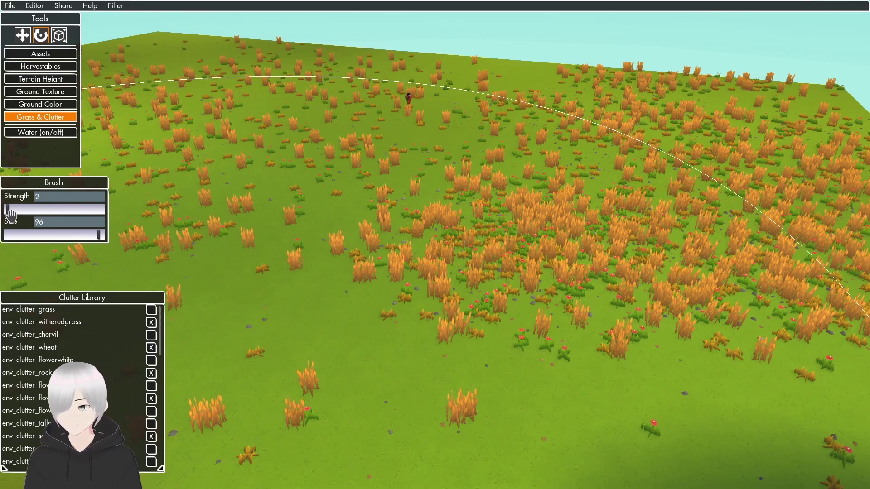
# Erase the clutter from most of the tile's middle using brush strength 100 and size 96
pyautogui.moveTo(137, 221)
pyautogui.keyDown('shift'); pyautogui.mouseDown()
pyautogui.moveTo(298, 163)
pyautogui.moveTo(480, 144)
pyautogui.mouseUp(); pyautogui.keyUp('shift')
pyautogui.moveTo(480, 144); pyautogui.dragTo(525, 144, button='right')
pyautogui.moveTo(453, 145)
pyautogui.mouseDown()
pyautogui.moveTo(530, 131)
pyautogui.moveTo(530, 125)
pyautogui.moveTo(485, 130)
pyautogui.moveTo(453, 181)
pyautogui.mouseUp()
pyautogui.moveTo(407, 166)
pyautogui.mouseDown(button='right')
pyautogui.moveTo(349, 168)
pyautogui.moveTo(268, 141)
pyautogui.mouseUp(button='right')
# Teleport the player character onto the open grass and to the edge of the landing pad
pyautogui.press('d')
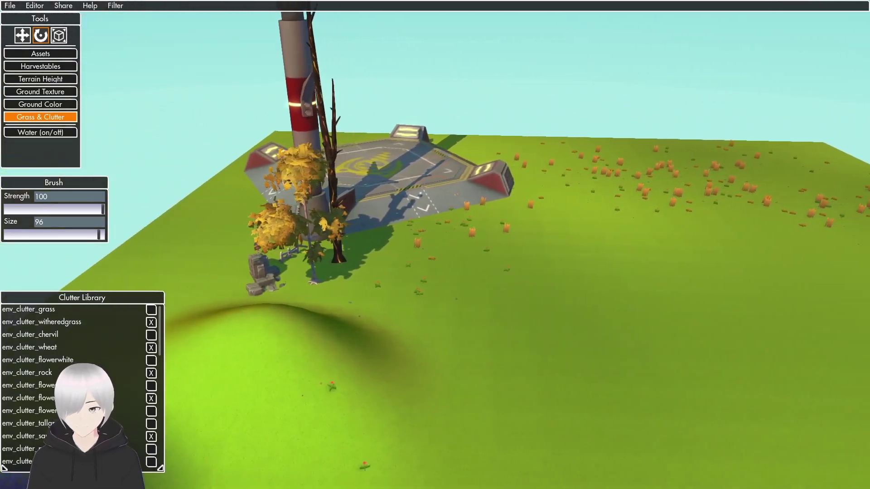
pyautogui.moveTo(447, 193); pyautogui.dragTo(473, 231, button='right')
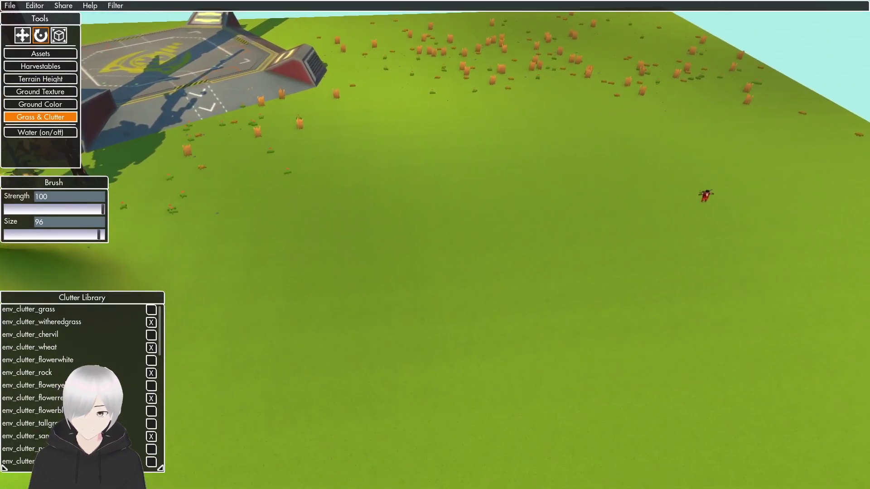
pyautogui.press('w')
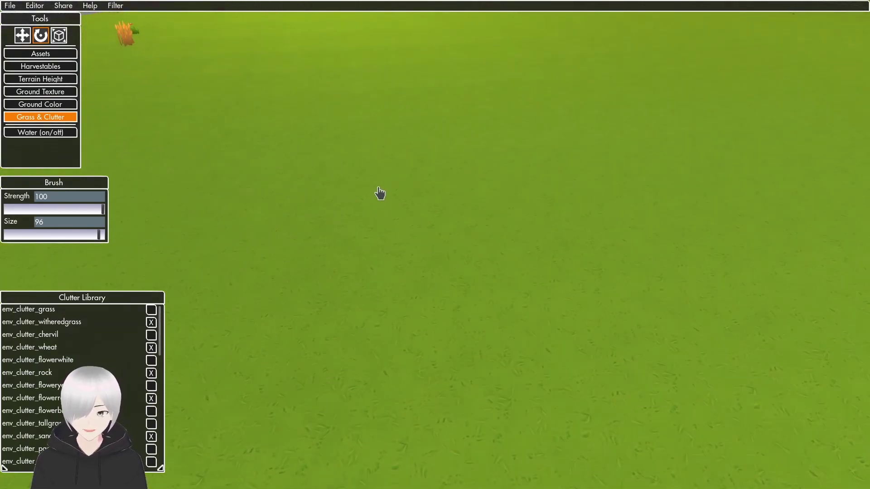
pyautogui.press('space')
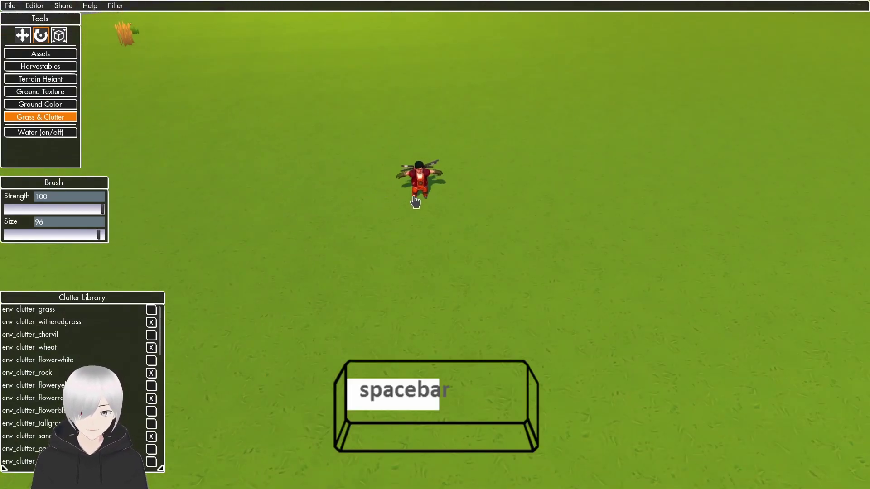
pyautogui.moveTo(414, 196)
pyautogui.mouseDown(button='right')
pyautogui.moveTo(422, 215)
pyautogui.moveTo(358, 182)
pyautogui.moveTo(343, 185)
pyautogui.mouseUp(button='right')
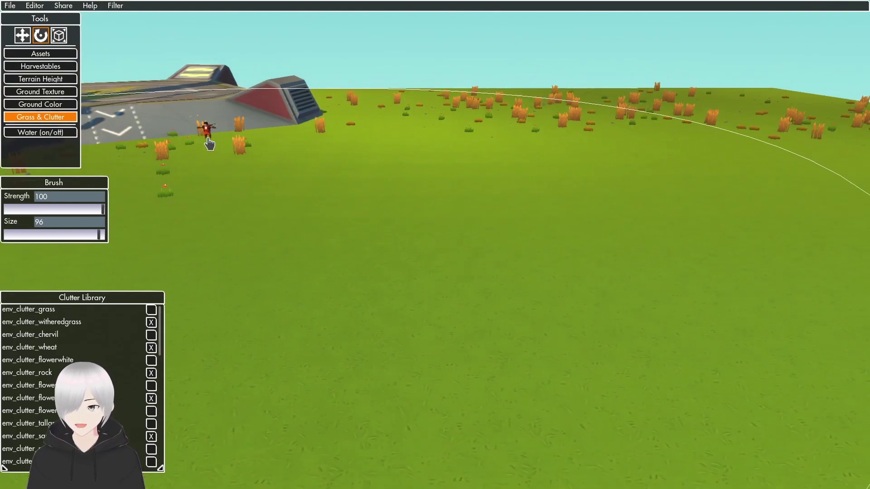
pyautogui.moveTo(207, 139); pyautogui.dragTo(207, 148, button='right')
# Switch to asset editing and turn on the tile's water
pyautogui.press('1')
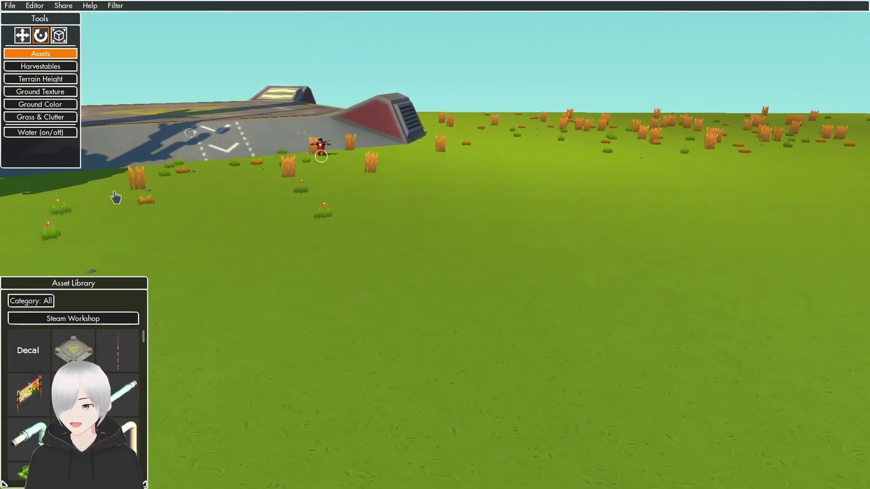
pyautogui.press('w')
pyautogui.moveTo(134, 299); pyautogui.dragTo(212, 303, button='right')
pyautogui.press('s')
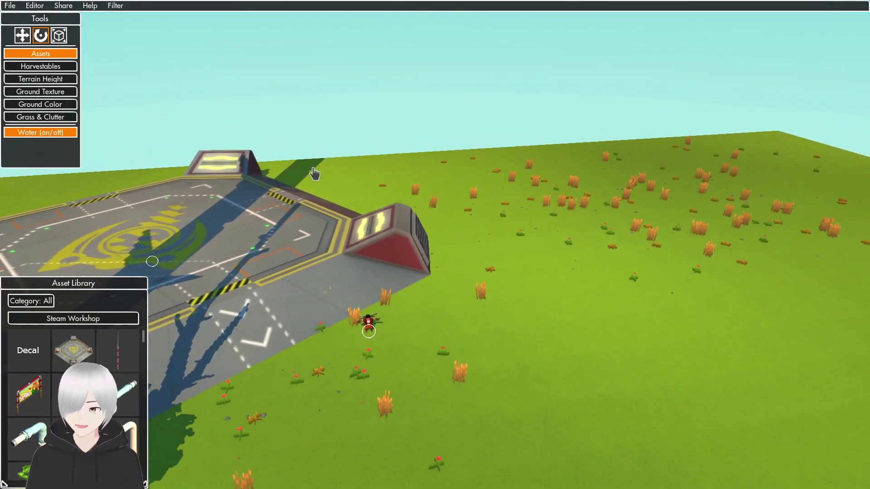
# Reshape the terrain on the open grass near the dark patch using the Height brush with strength 51 and size 28
pyautogui.moveTo(313, 168); pyautogui.dragTo(344, 174, button='right')
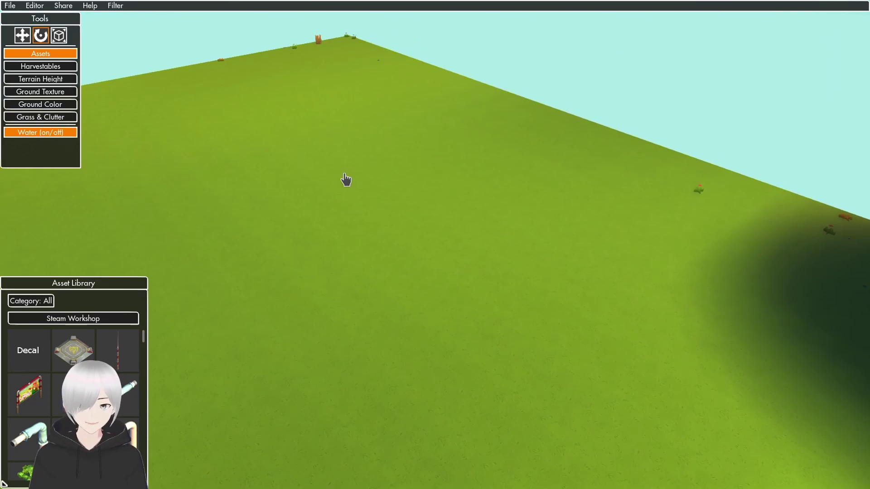
pyautogui.click(47, 80)
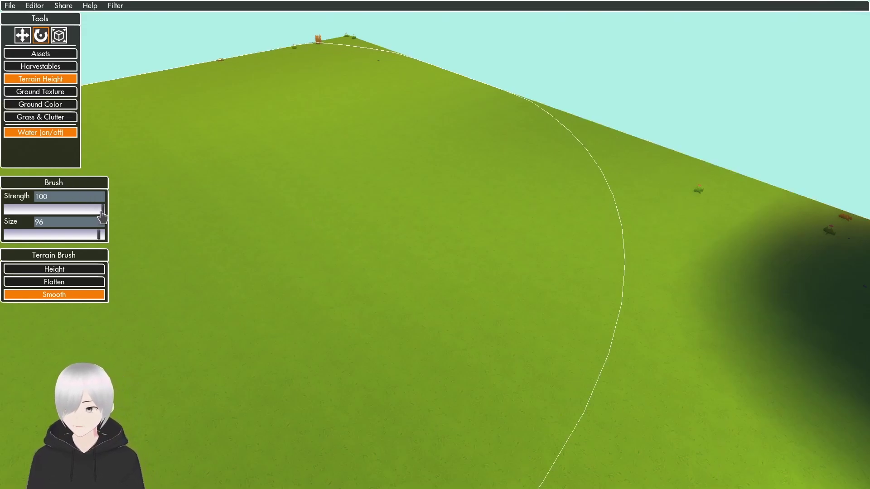
pyautogui.moveTo(102, 210); pyautogui.dragTo(55, 210)
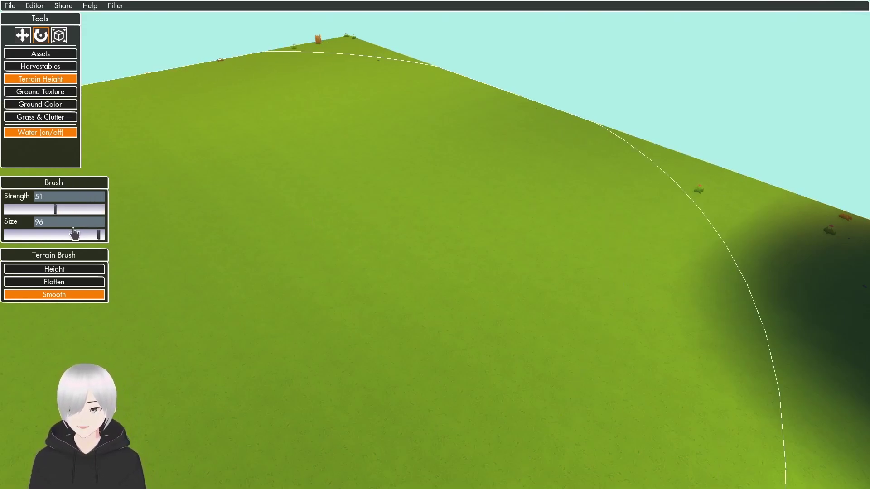
pyautogui.moveTo(96, 236); pyautogui.dragTo(32, 237)
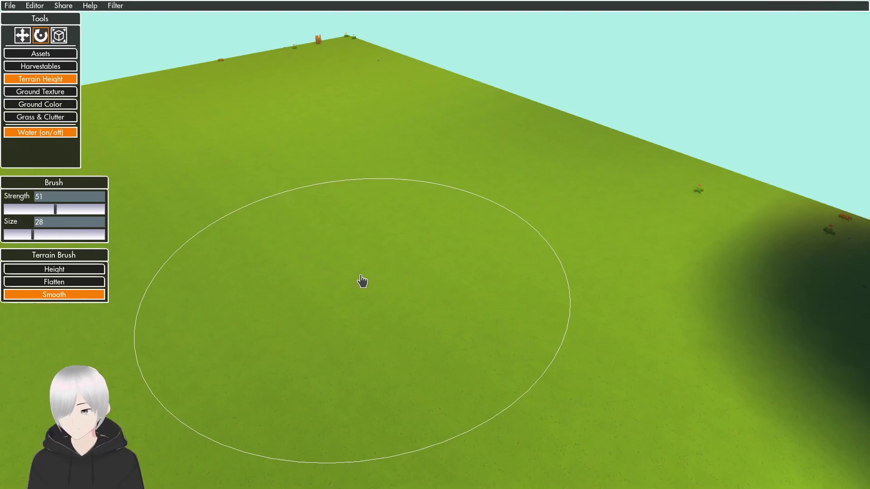
pyautogui.click(63, 269)
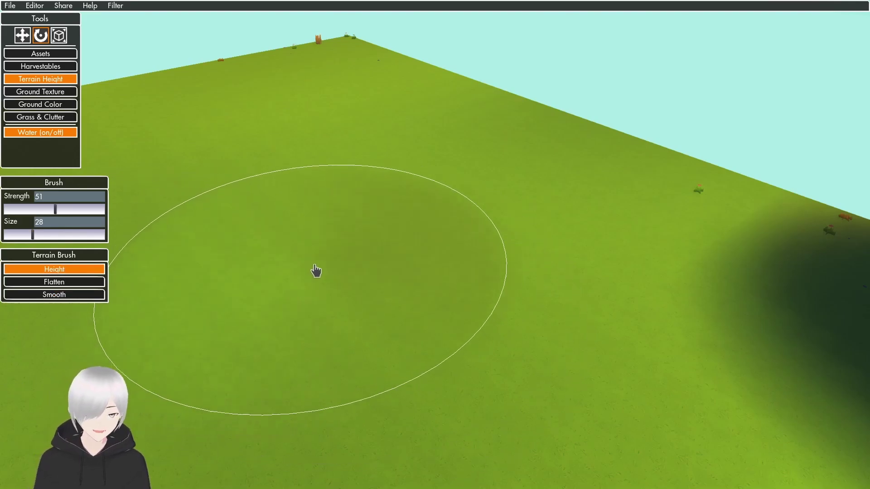
pyautogui.moveTo(317, 272)
pyautogui.mouseDown()
pyautogui.moveTo(326, 287)
pyautogui.moveTo(462, 322)
pyautogui.moveTo(529, 325)
pyautogui.moveTo(569, 349)
pyautogui.moveTo(480, 359)
pyautogui.moveTo(329, 335)
pyautogui.moveTo(428, 459)
pyautogui.moveTo(394, 435)
pyautogui.moveTo(295, 429)
pyautogui.moveTo(329, 444)
pyautogui.moveTo(417, 368)
pyautogui.mouseUp()
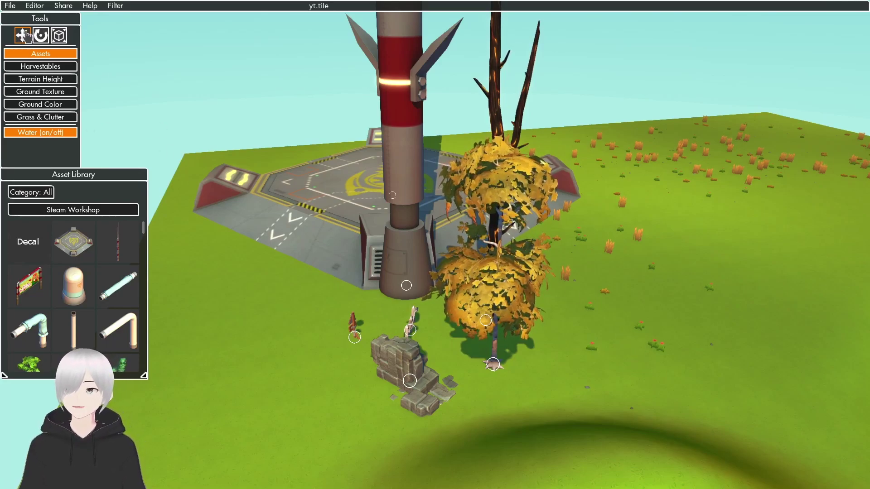
# Select the hvs_hideout_sign07 sign near the fence and move it across the grass to position 6.118, 6.313
pyautogui.press('w')
pyautogui.moveTo(354, 308); pyautogui.dragTo(290, 358, button='right')
pyautogui.press('w')
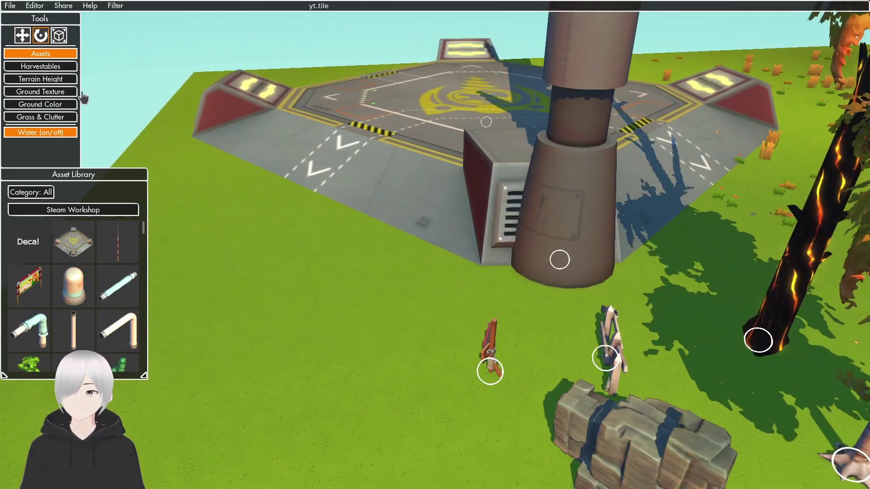
pyautogui.click(491, 362)
pyautogui.moveTo(514, 388); pyautogui.dragTo(400, 389)
pyautogui.press('a')
pyautogui.moveTo(400, 389); pyautogui.dragTo(478, 365, button='right')
pyautogui.moveTo(424, 352); pyautogui.dragTo(392, 325)
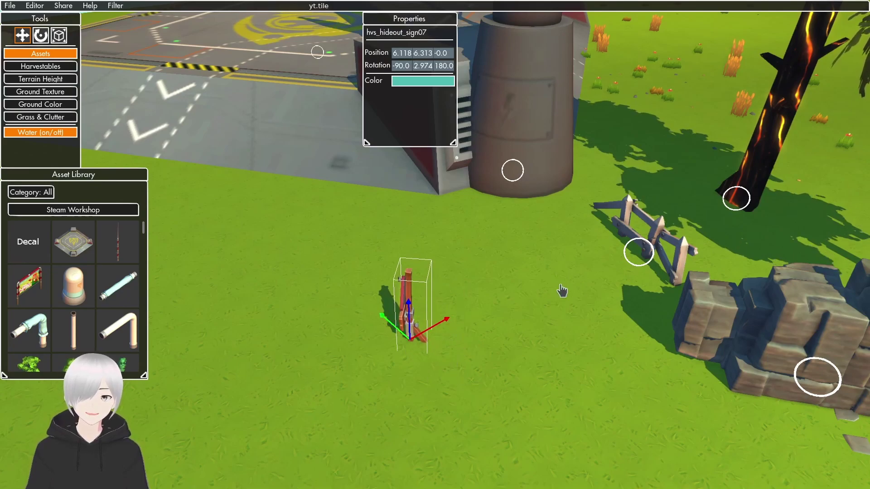
# Move the hvs_FarmFence_03 fence towards the sign and rotate it horizontally to 41.9 degrees
pyautogui.click(648, 249)
pyautogui.moveTo(648, 249); pyautogui.dragTo(566, 246)
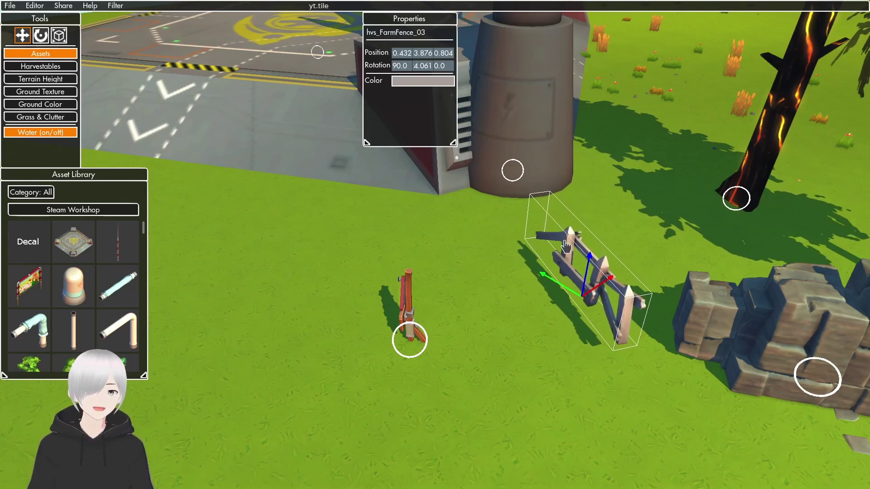
pyautogui.click(41, 36)
pyautogui.moveTo(236, 152); pyautogui.dragTo(349, 190, button='right')
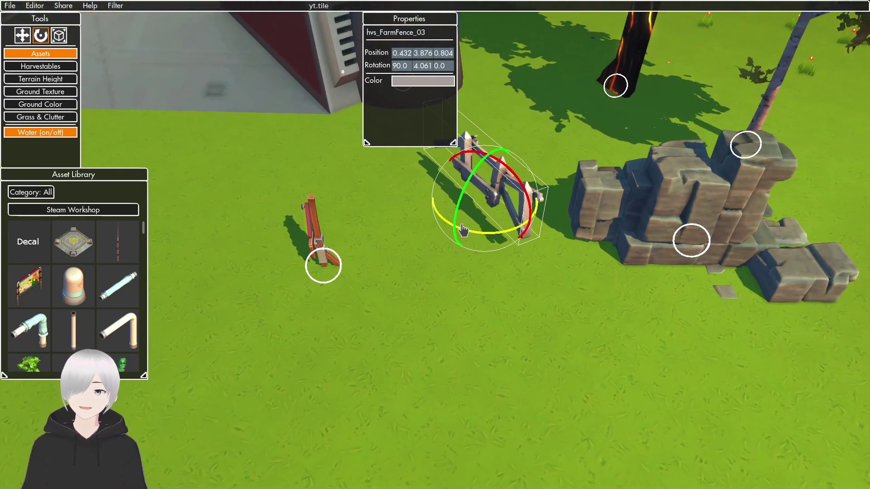
pyautogui.moveTo(463, 230); pyautogui.dragTo(372, 123)
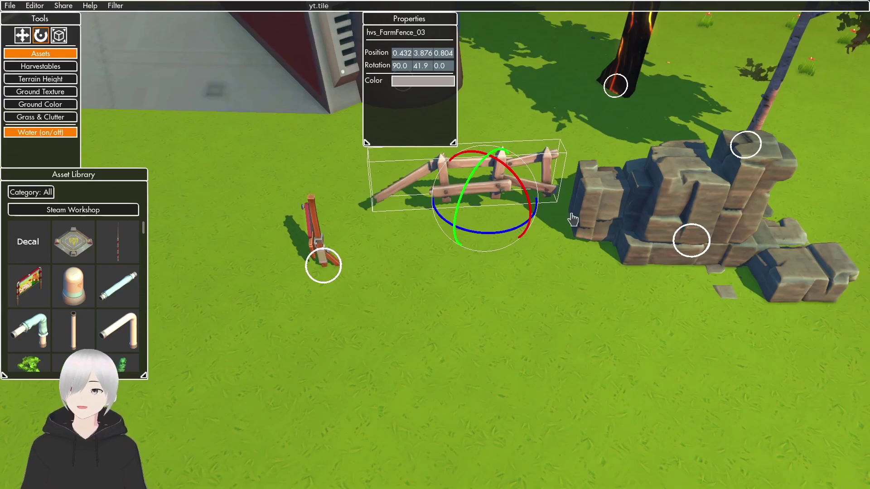
# Open the editor's grid options, and move the hvs_stone_medium01 rock to position 3.068, 8.505
pyautogui.click(43, 7)
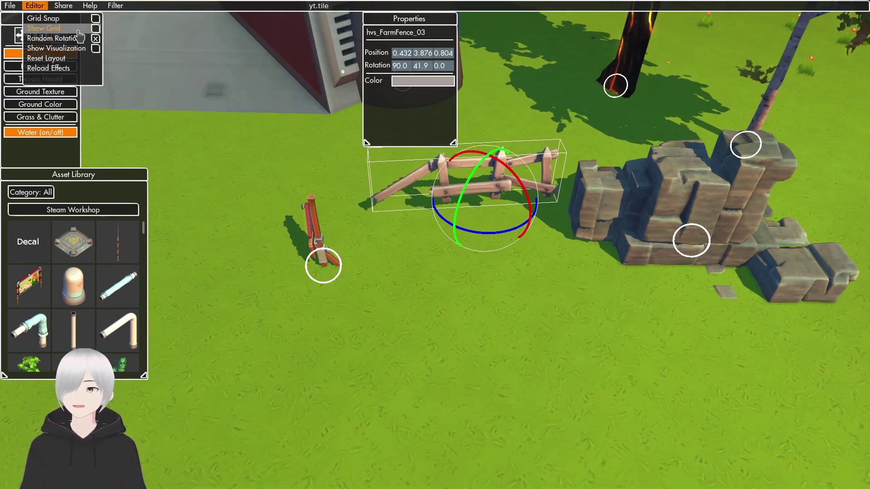
pyautogui.moveTo(479, 232)
pyautogui.mouseDown()
pyautogui.moveTo(441, 221)
pyautogui.moveTo(427, 181)
pyautogui.moveTo(525, 160)
pyautogui.moveTo(481, 232)
pyautogui.mouseUp()
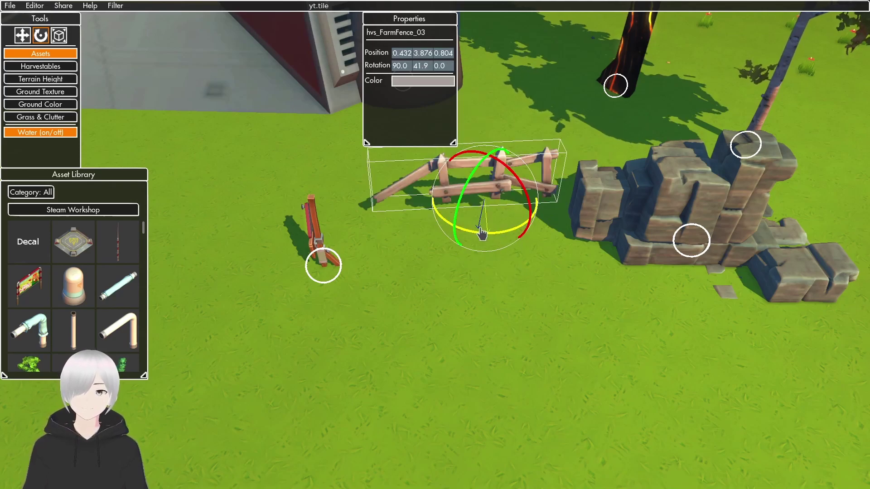
pyautogui.click(671, 228)
pyautogui.click(685, 244)
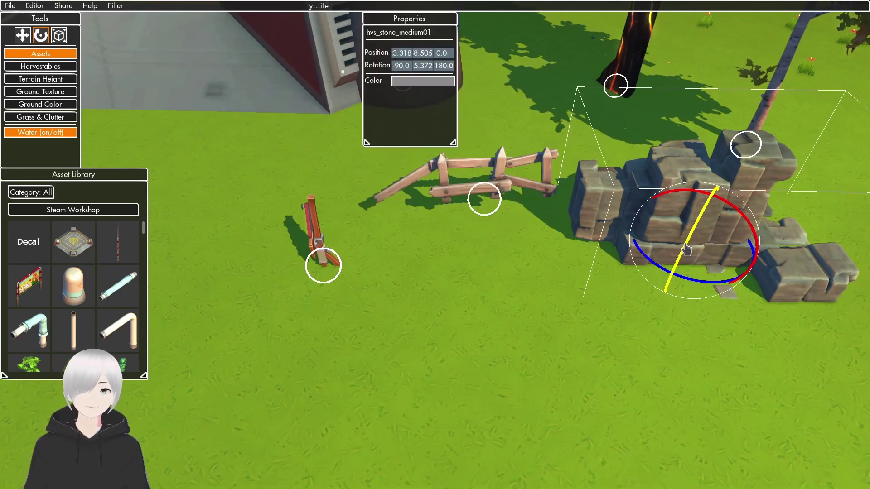
pyautogui.click(22, 36)
pyautogui.moveTo(705, 229); pyautogui.dragTo(596, 198)
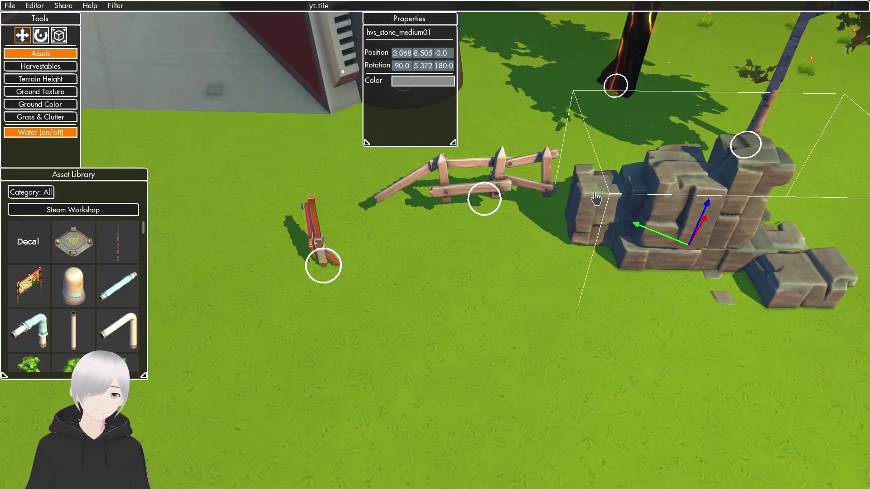
# Choose the Scale tool, try it on the hvs_hideout_sign07 sign and the hvs_stone_medium01 rock, and toggle Grid Snap
pyautogui.click(58, 36)
pyautogui.click(319, 263)
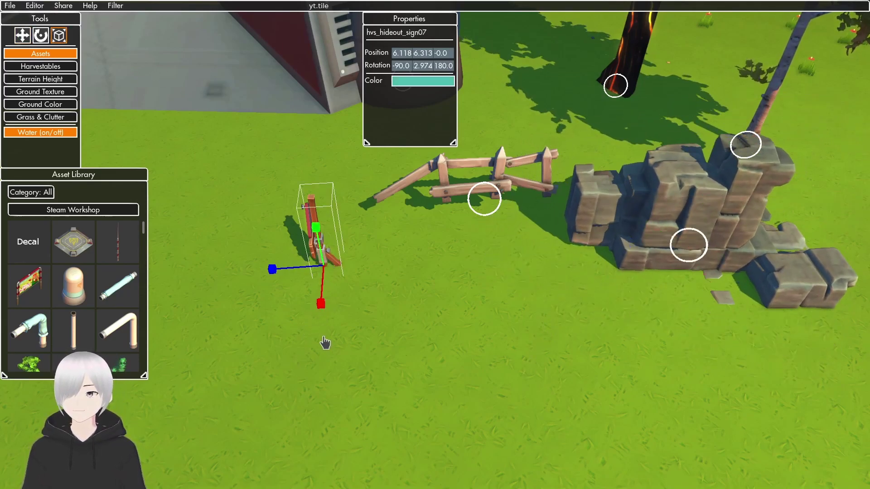
pyautogui.click(683, 237)
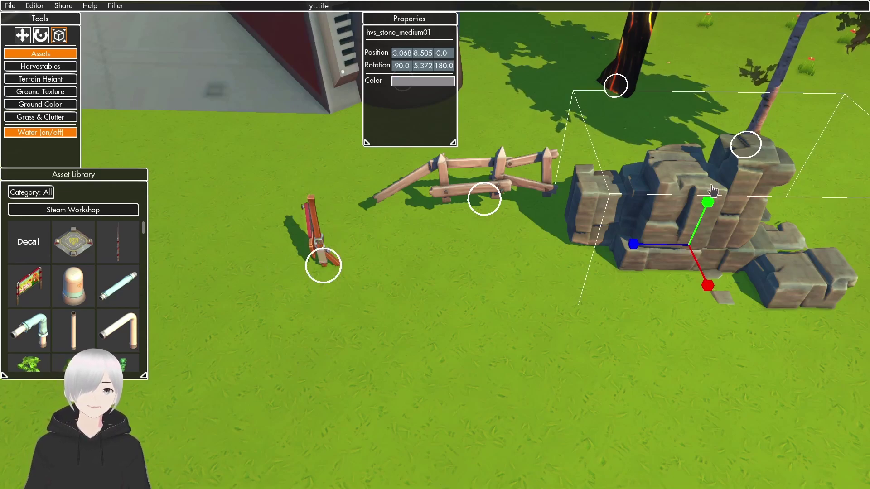
pyautogui.click(37, 6)
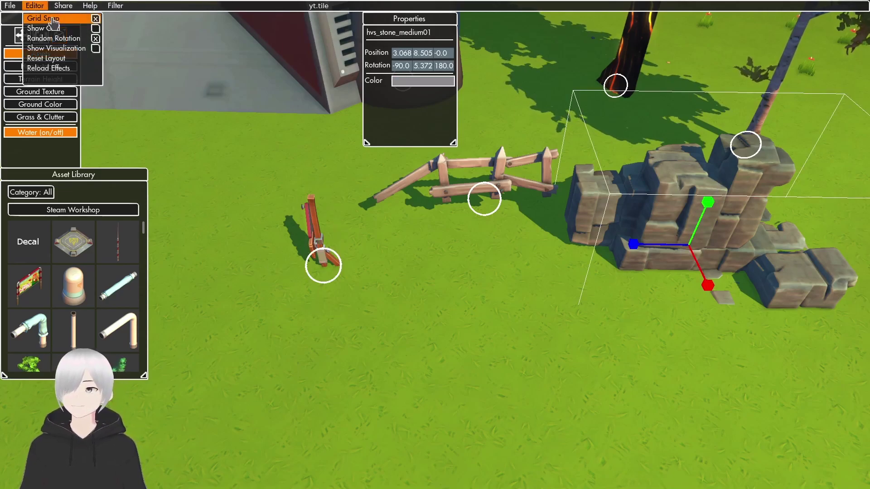
pyautogui.click(53, 19)
# Select the spawn platform on the grass beside the tower and scale it uniformly to 0.48
pyautogui.press('d')
pyautogui.moveTo(706, 191); pyautogui.dragTo(558, 210, button='right')
pyautogui.click(286, 160)
pyautogui.moveTo(330, 163)
pyautogui.mouseDown()
pyautogui.moveTo(336, 169)
pyautogui.moveTo(295, 165)
pyautogui.moveTo(323, 165)
pyautogui.mouseUp()
pyautogui.click(311, 190)
pyautogui.moveTo(311, 190); pyautogui.dragTo(269, 220, button='right')
pyautogui.click(307, 221)
pyautogui.moveTo(281, 229); pyautogui.dragTo(275, 227)
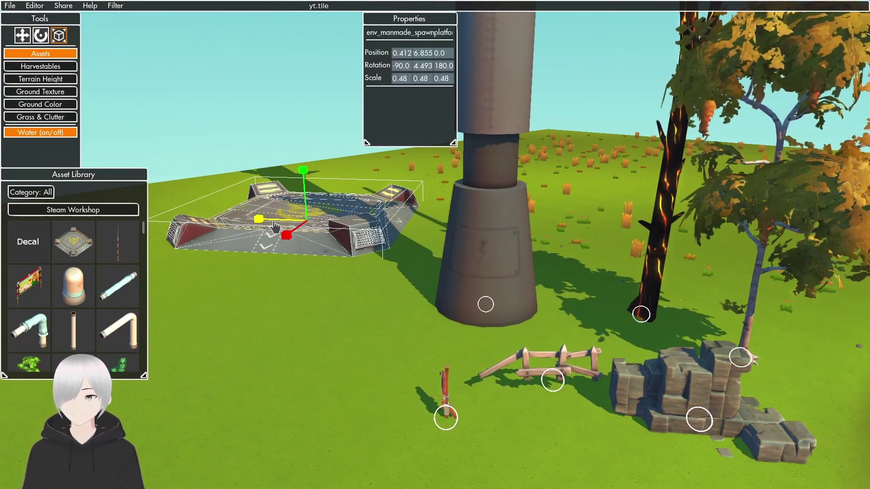
# Move the spawn platform across the grass with the Move tool
pyautogui.click(23, 36)
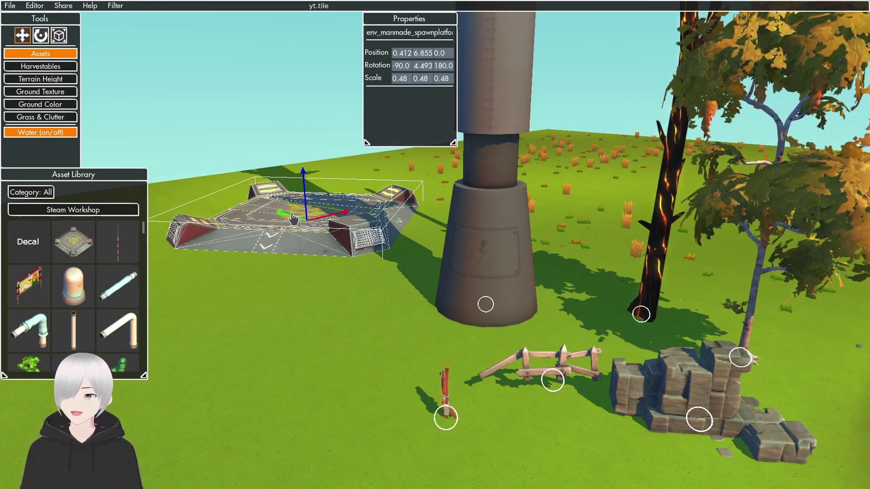
pyautogui.moveTo(293, 218); pyautogui.dragTo(378, 256)
pyautogui.click(324, 331)
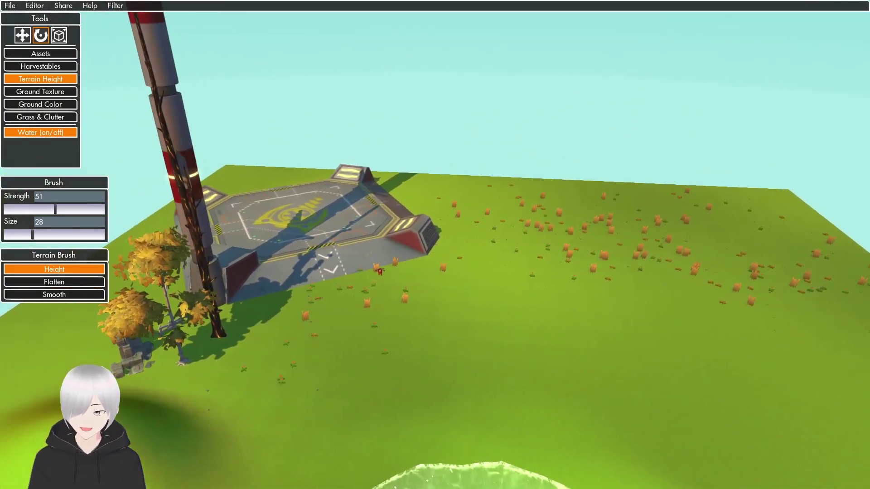
# Return to asset editing, review the filter categories, and view the tiles offered for sharing without sharing any
pyautogui.moveTo(422, 333)
pyautogui.mouseDown(button='right')
pyautogui.moveTo(440, 336)
pyautogui.moveTo(462, 376)
pyautogui.moveTo(561, 380)
pyautogui.mouseUp(button='right')
pyautogui.click(41, 54)
pyautogui.moveTo(334, 195); pyautogui.dragTo(300, 98, button='right')
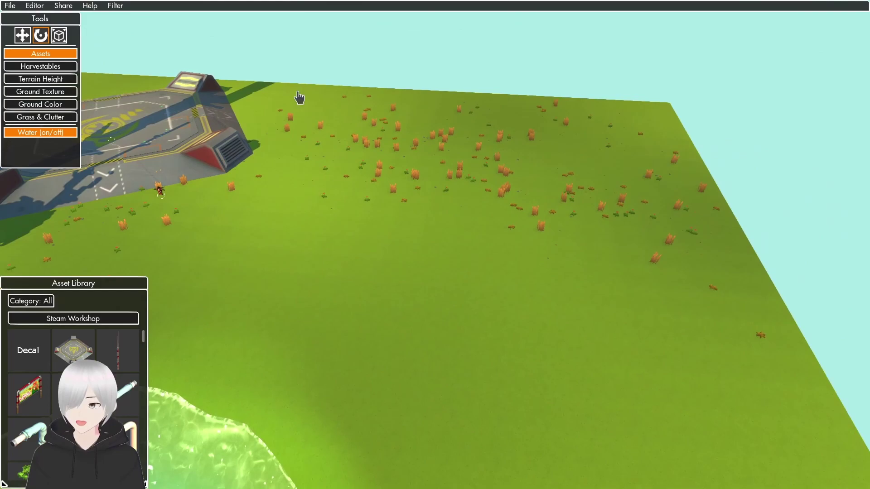
pyautogui.click(115, 6)
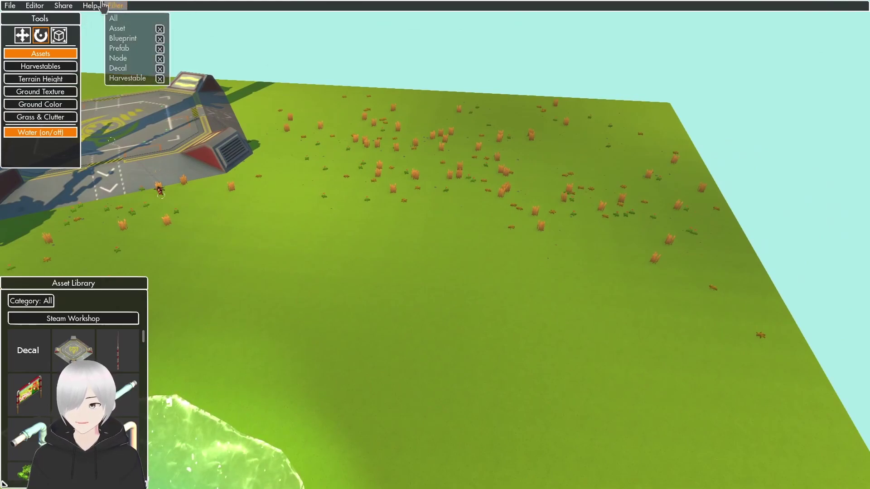
pyautogui.click(63, 5)
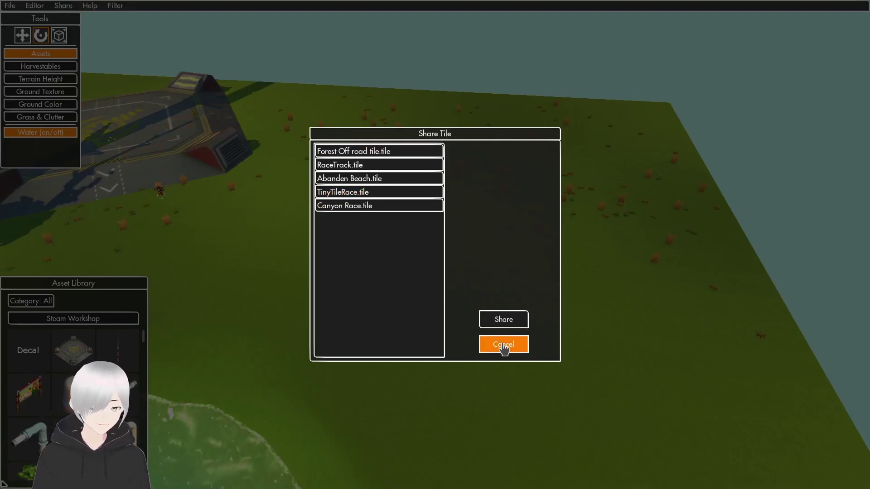
pyautogui.click(503, 345)
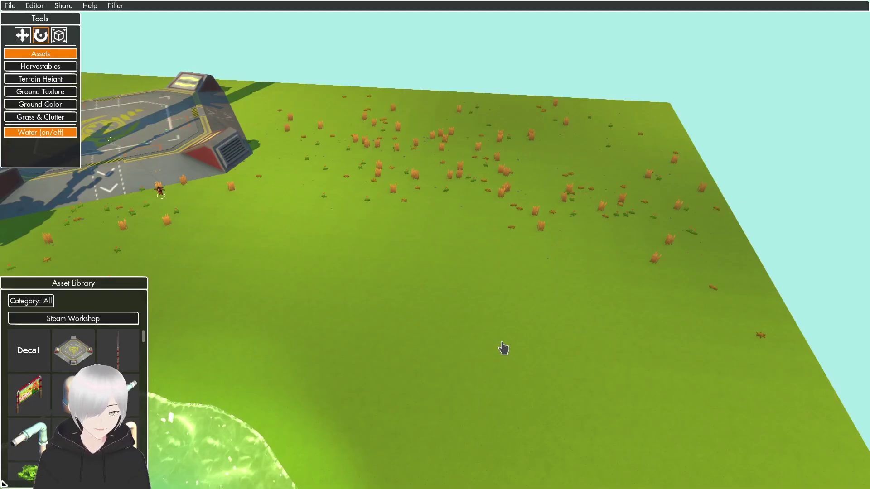
pyautogui.click(31, 6)
# Save the tile under the name yt
pyautogui.click(10, 6)
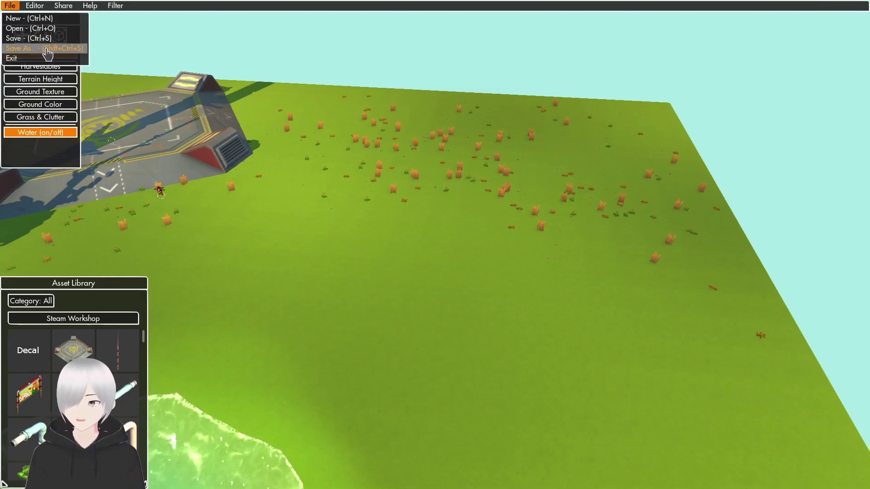
pyautogui.click(46, 48)
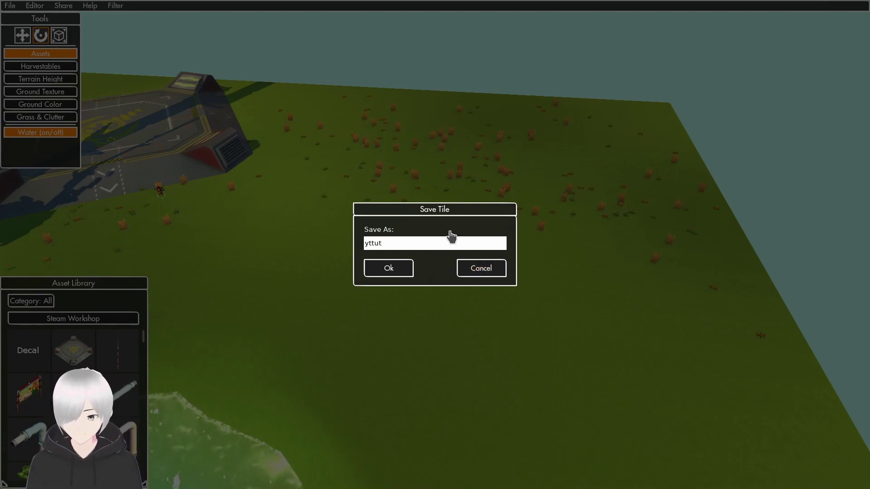
pyautogui.click(388, 266)
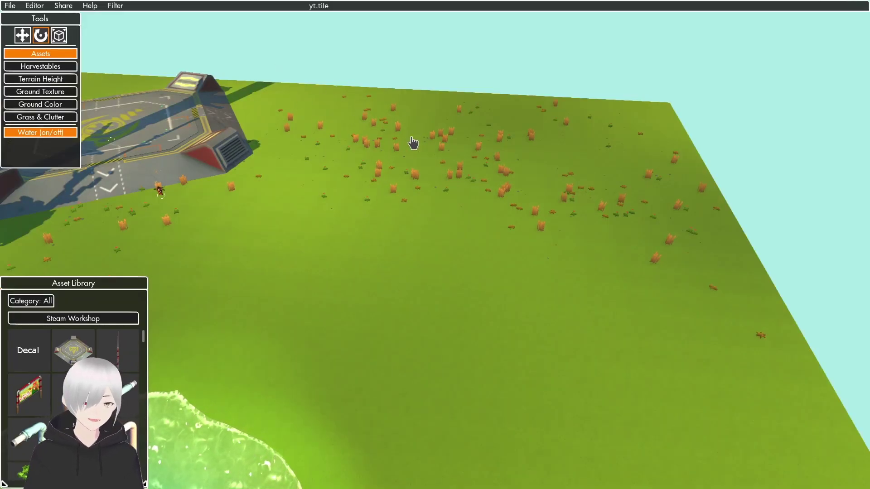
# Turn on Show Grid and inspect the grid lines across the tile's ground up close
pyautogui.moveTo(459, 192); pyautogui.dragTo(367, 194, button='right')
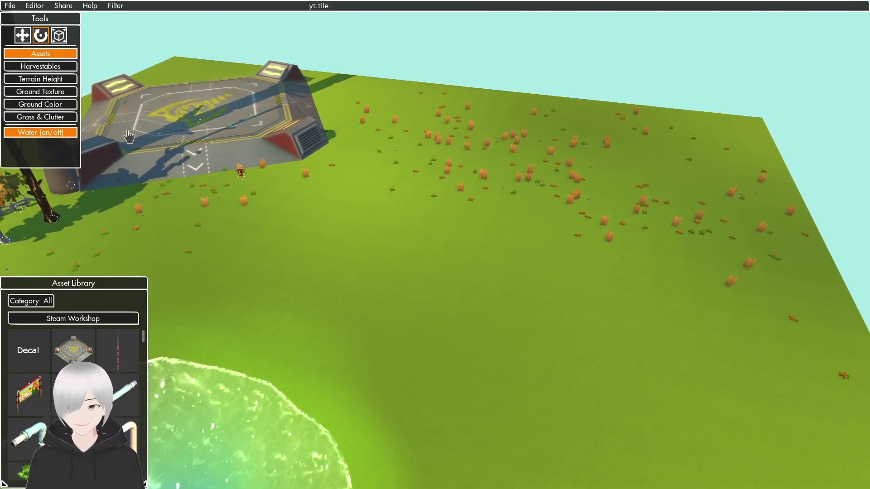
pyautogui.click(35, 5)
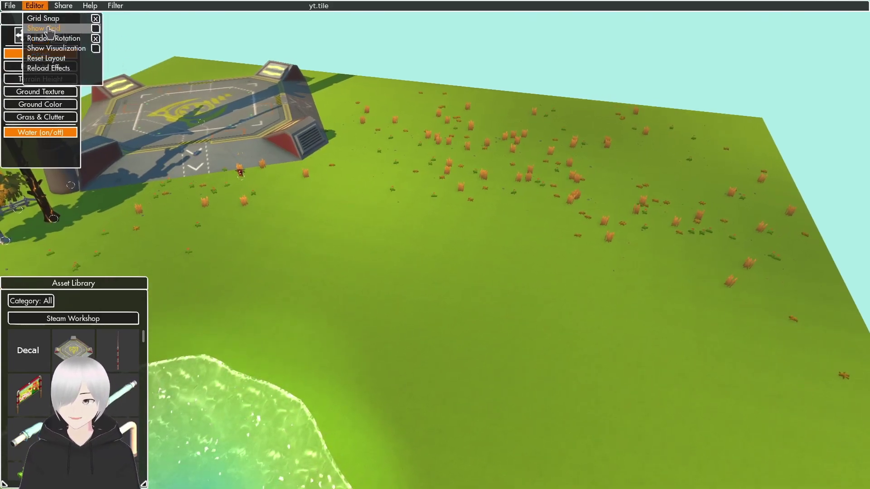
pyautogui.click(96, 28)
pyautogui.scroll(10, 435, 245)
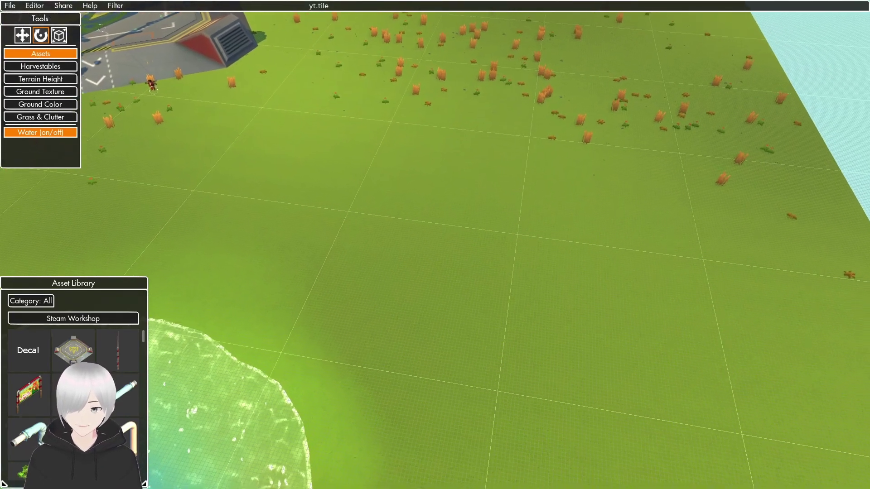
# Review the editor's Random Rotation and Show Visualization options and inspect the grid over the water
pyautogui.click(40, 7)
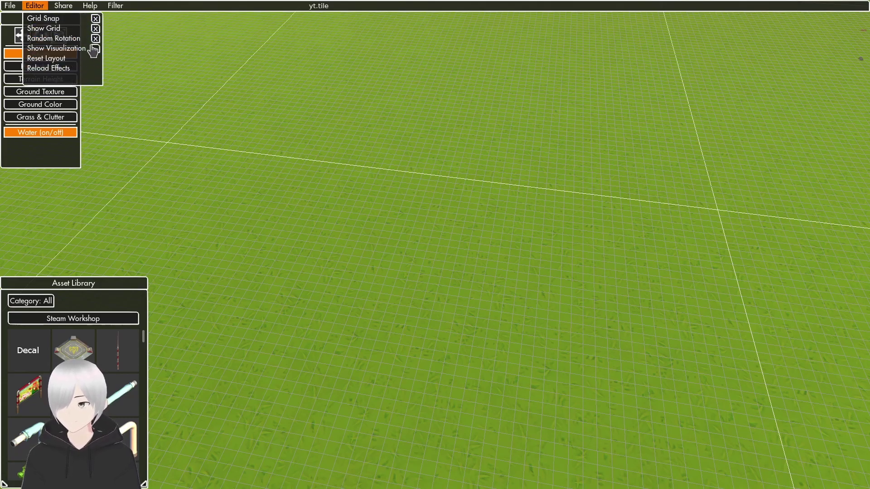
pyautogui.click(67, 9)
pyautogui.click(41, 5)
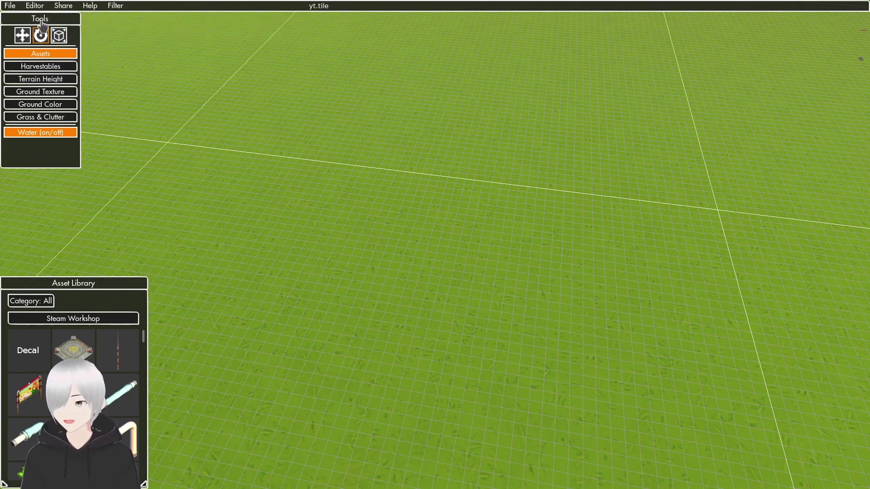
pyautogui.click(40, 6)
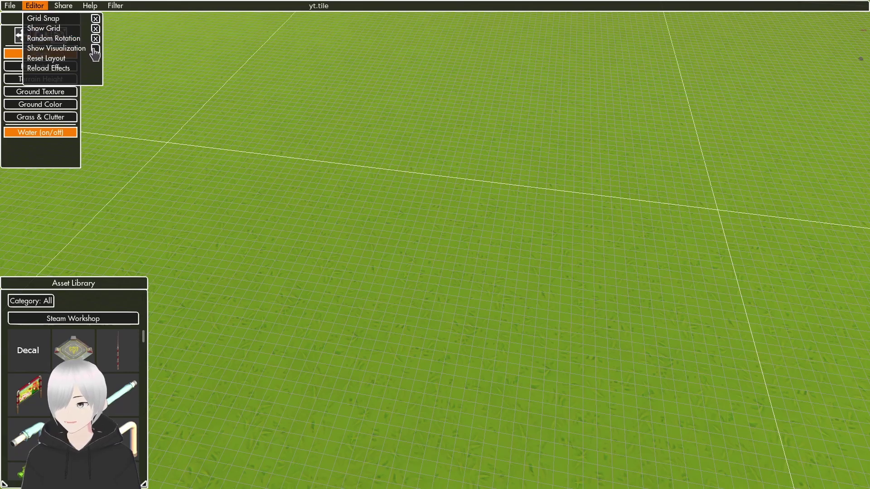
pyautogui.moveTo(325, 133); pyautogui.dragTo(352, 226, button='right')
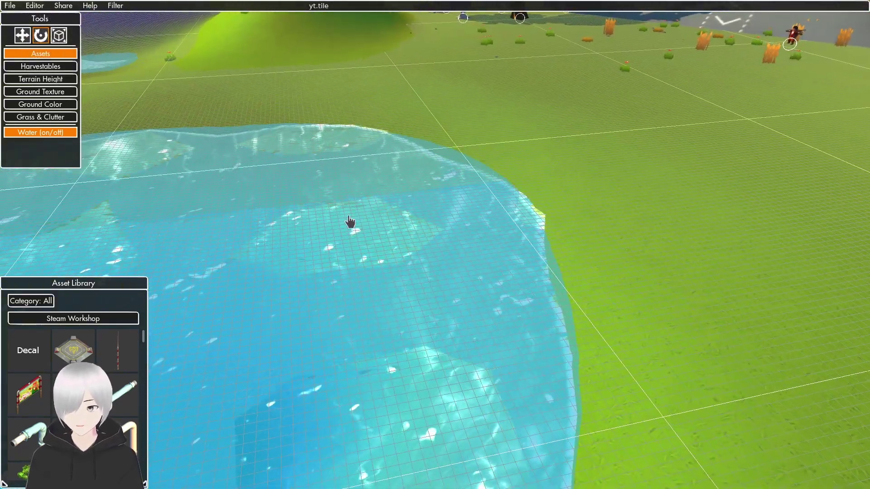
pyautogui.click(36, 5)
# Read through the editor's help topics from Camera to Grass and Clutter, and close the help
pyautogui.click(88, 6)
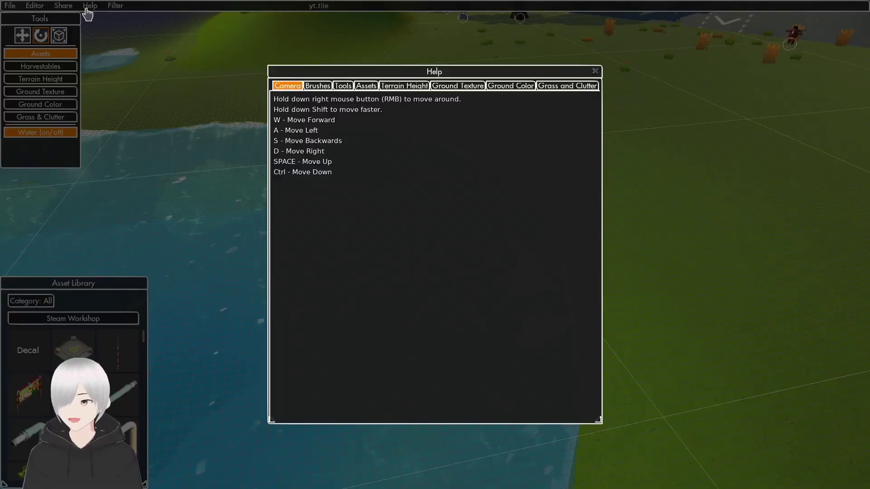
pyautogui.click(317, 86)
pyautogui.click(343, 86)
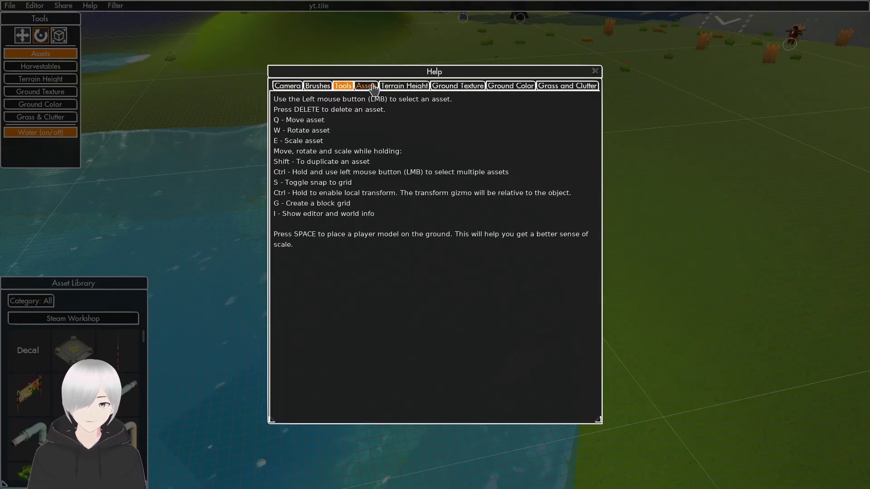
pyautogui.click(366, 85)
pyautogui.click(412, 85)
pyautogui.click(458, 86)
pyautogui.click(510, 85)
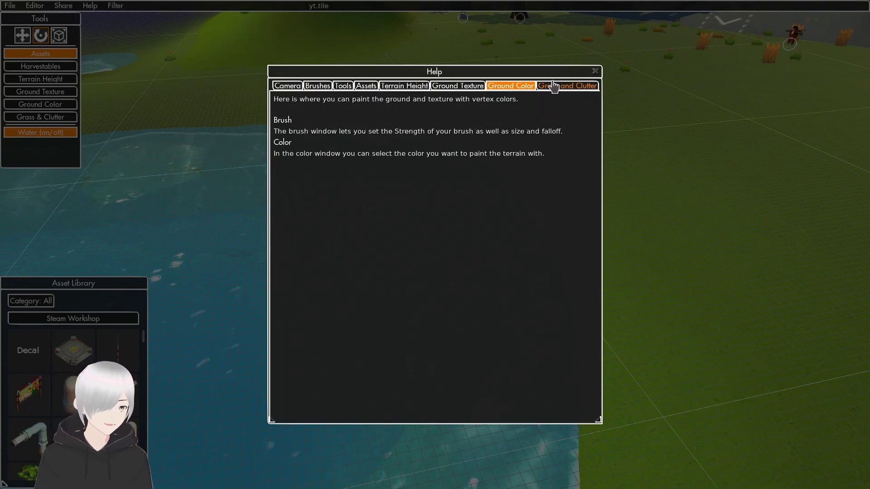
pyautogui.click(569, 85)
pyautogui.click(595, 72)
# Rearrange the workspace by moving the Tools window slightly lower and placing the Asset Library window beside it
pyautogui.moveTo(40, 18); pyautogui.dragTo(42, 39)
pyautogui.moveTo(169, 59)
pyautogui.mouseDown(button='right')
pyautogui.moveTo(200, 96)
pyautogui.moveTo(161, 59)
pyautogui.mouseUp(button='right')
pyautogui.press('d')
pyautogui.moveTo(59, 288); pyautogui.dragTo(59, 230)
pyautogui.moveTo(199, 231); pyautogui.dragTo(214, 133, button='right')
pyautogui.press('d')
pyautogui.moveTo(121, 228); pyautogui.dragTo(209, 115)
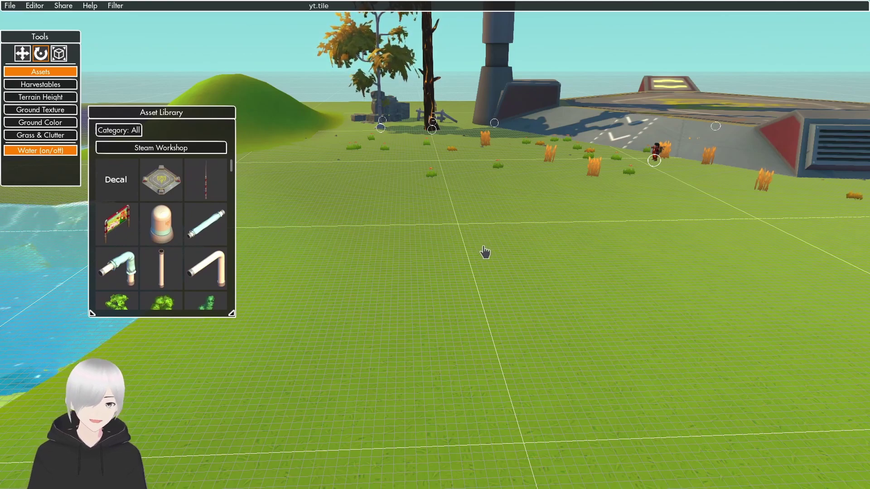